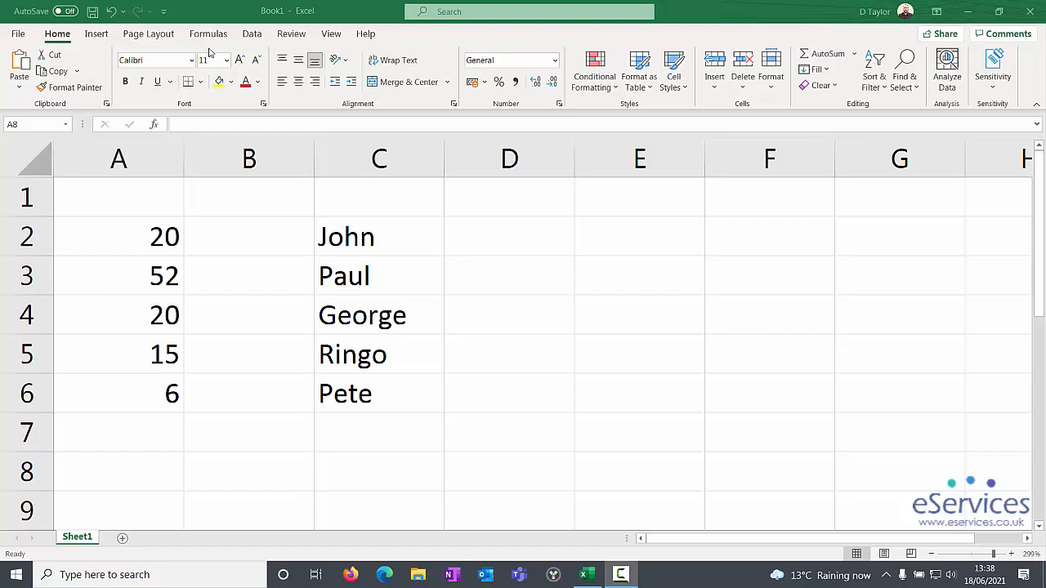
# Step: Start a COUNTIF function from the Statistical functions in cell A8
pyautogui.click(146, 477)
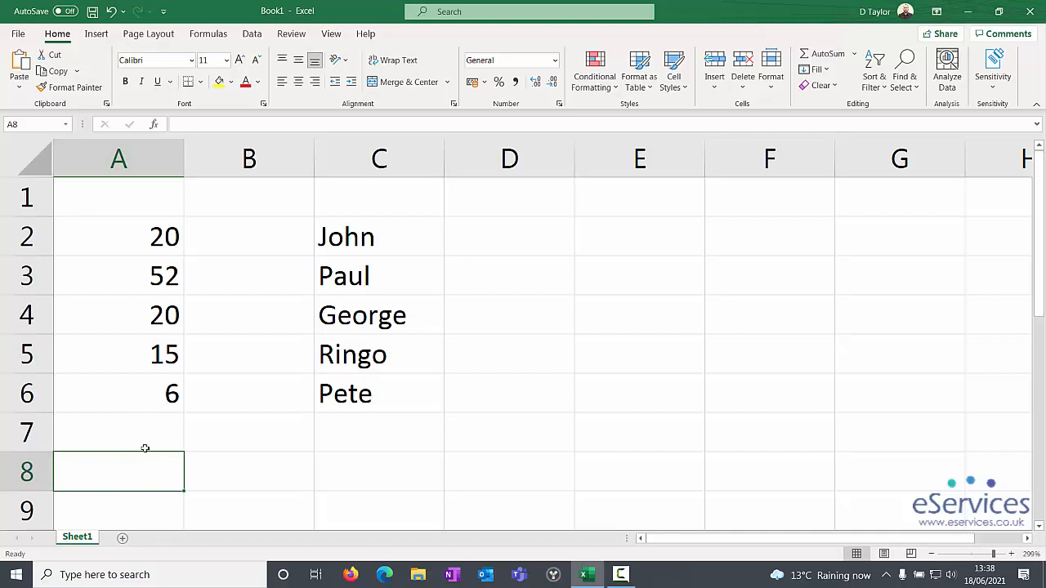
pyautogui.click(206, 37)
pyautogui.click(347, 88)
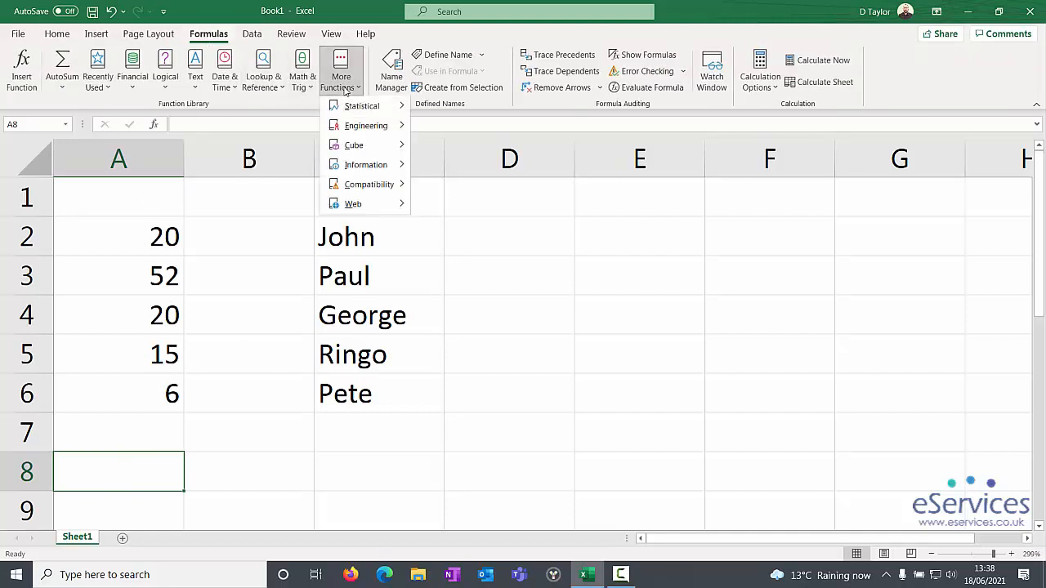
pyautogui.moveTo(360, 108)
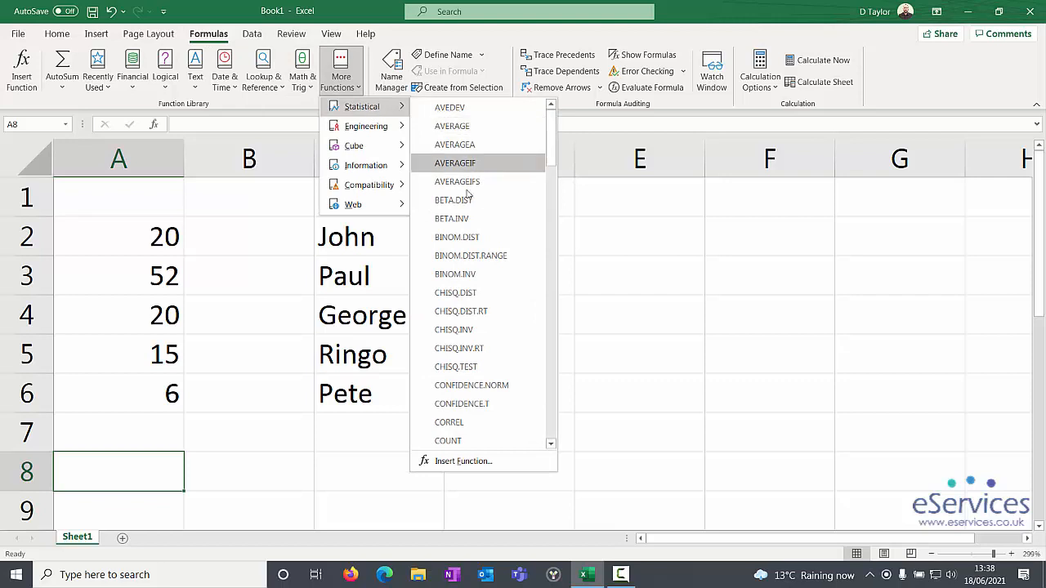
pyautogui.scroll(-2, 470, 277)
pyautogui.scroll(-1, 469, 276)
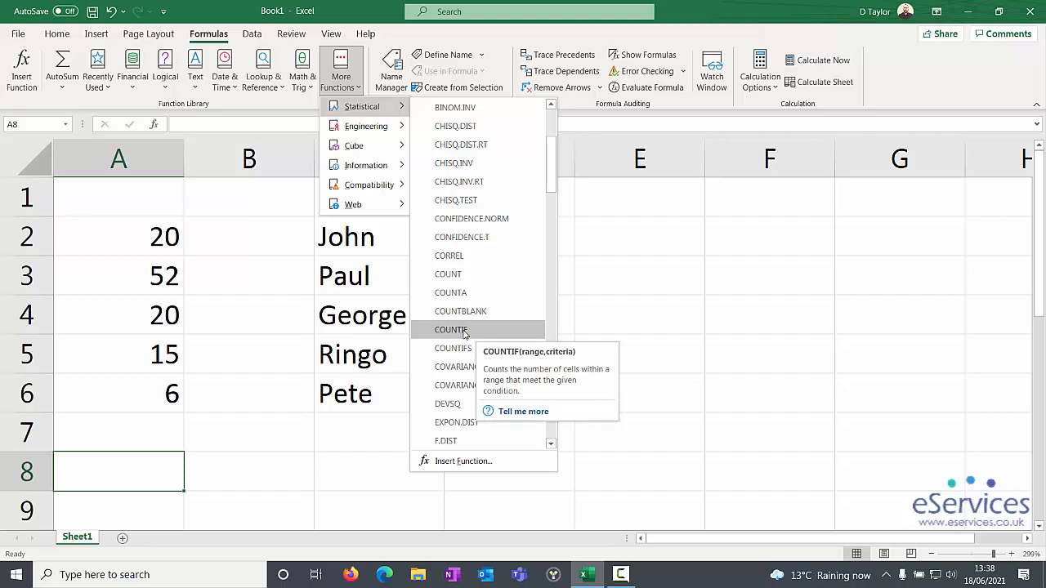
pyautogui.click(465, 330)
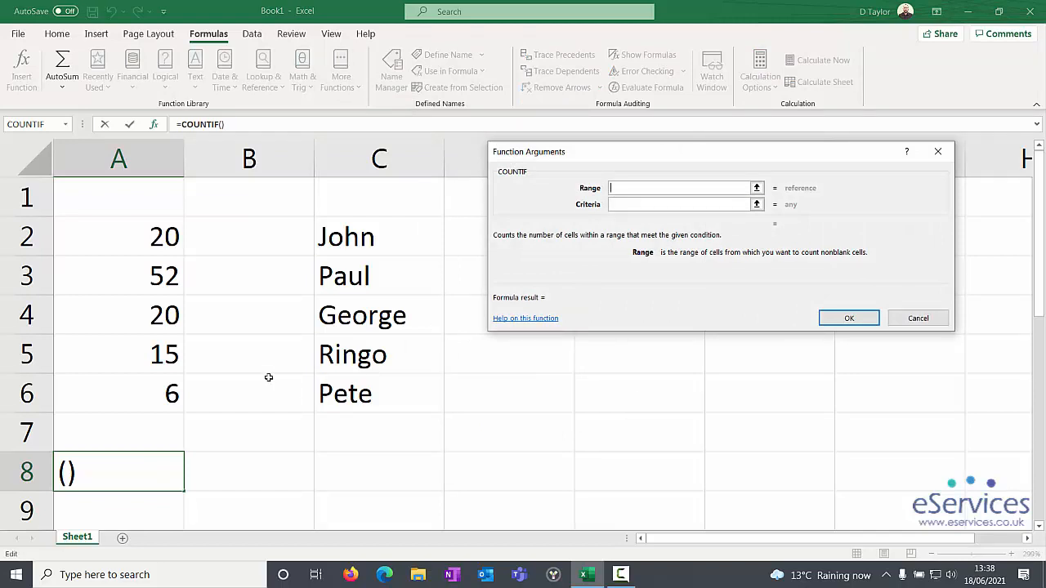
# Step: Give the COUNTIF function the range A2:A6 and the criterion 20, and insert it
pyautogui.moveTo(129, 227); pyautogui.dragTo(131, 392)
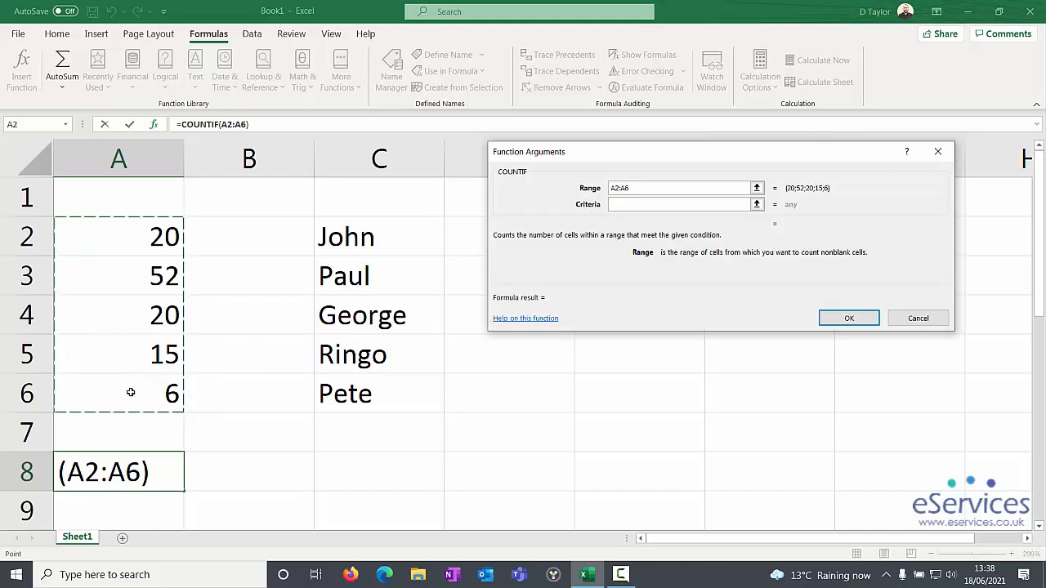
pyautogui.click(629, 208)
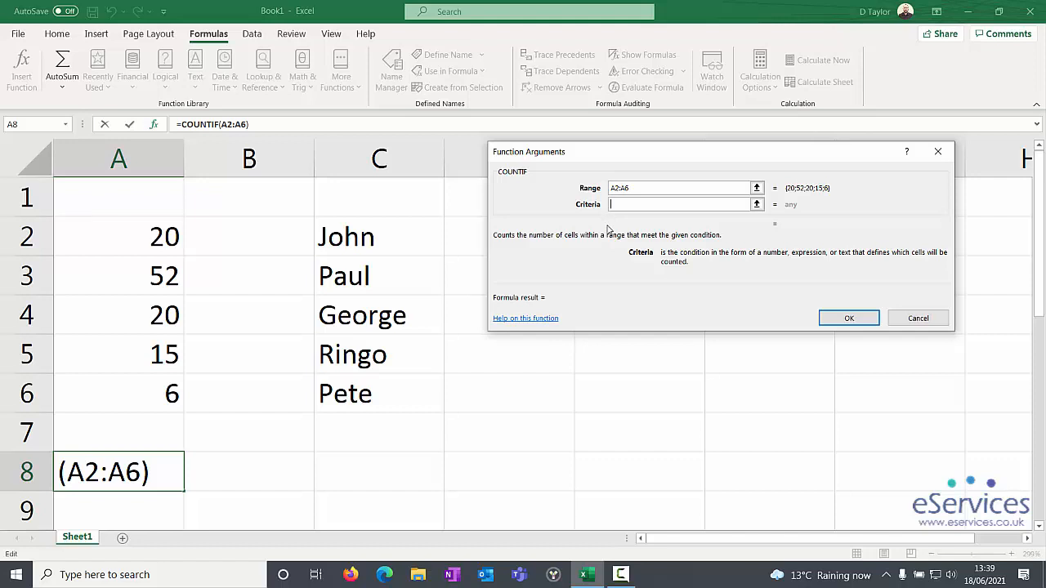
pyautogui.write('20')
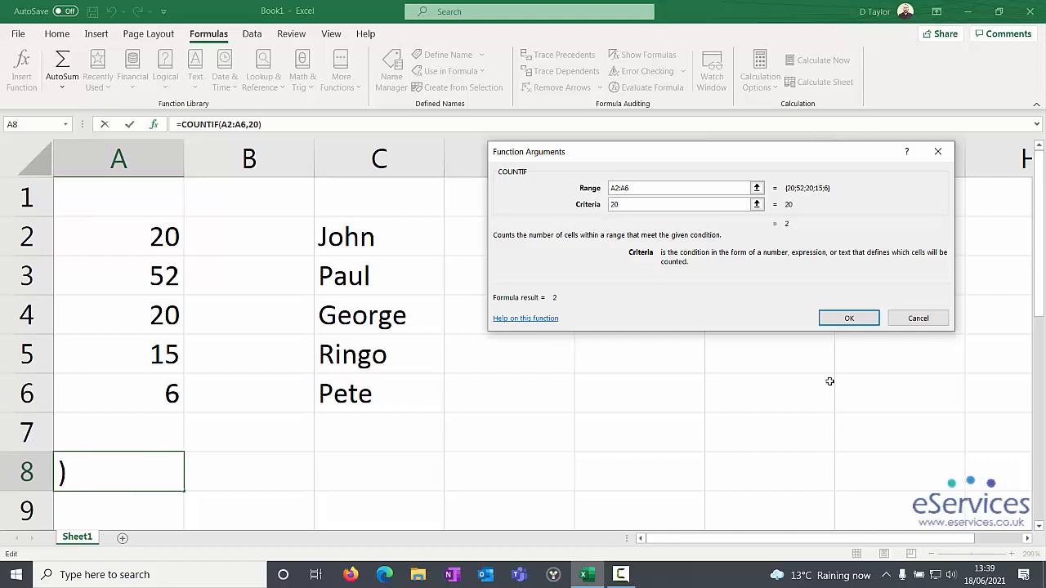
pyautogui.click(842, 321)
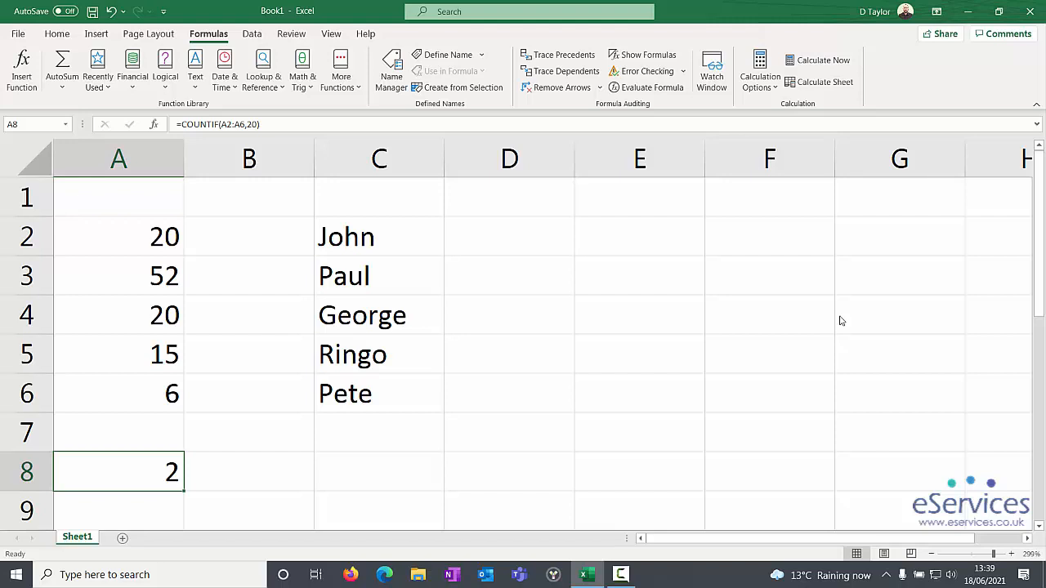
# Step: Test the count by entering 20 in cell A6, and set the cell back to 6
pyautogui.press('Up')
pyautogui.press('Up')
pyautogui.write('20')
pyautogui.press('Return')
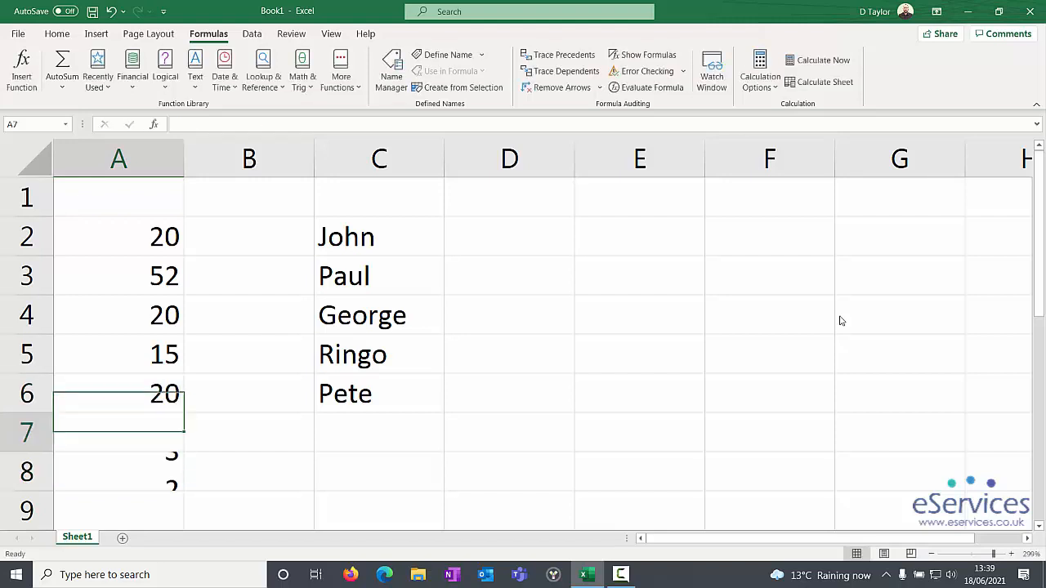
pyautogui.press('Up')
pyautogui.write('6')
pyautogui.press('Return')
# Step: Test the count by entering 15 in cell A4, set it back to 20, and return to cell A8
pyautogui.press('Up')
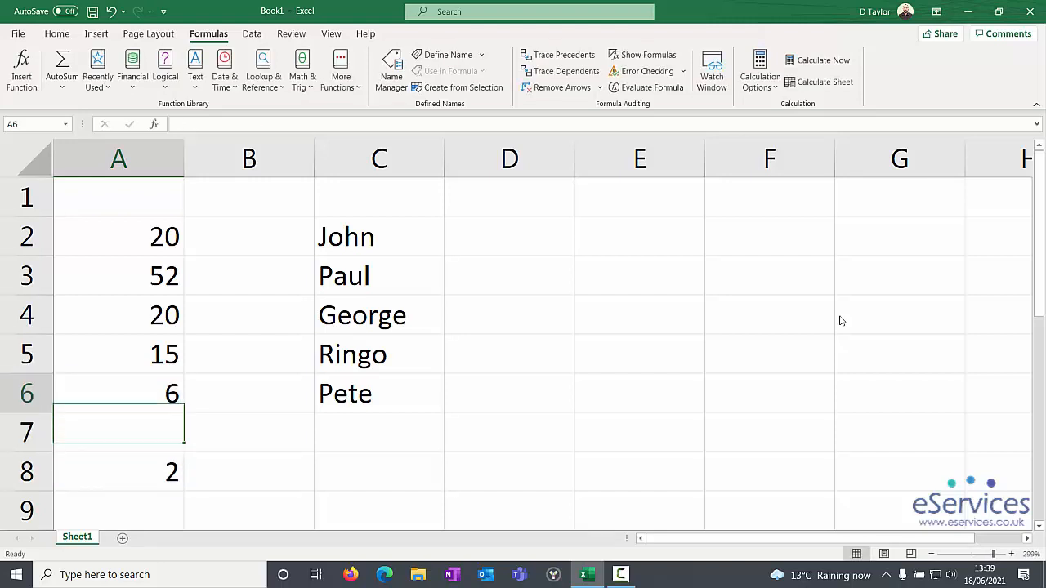
pyautogui.press('Up')
pyautogui.press('Up')
pyautogui.write('15')
pyautogui.press('Return')
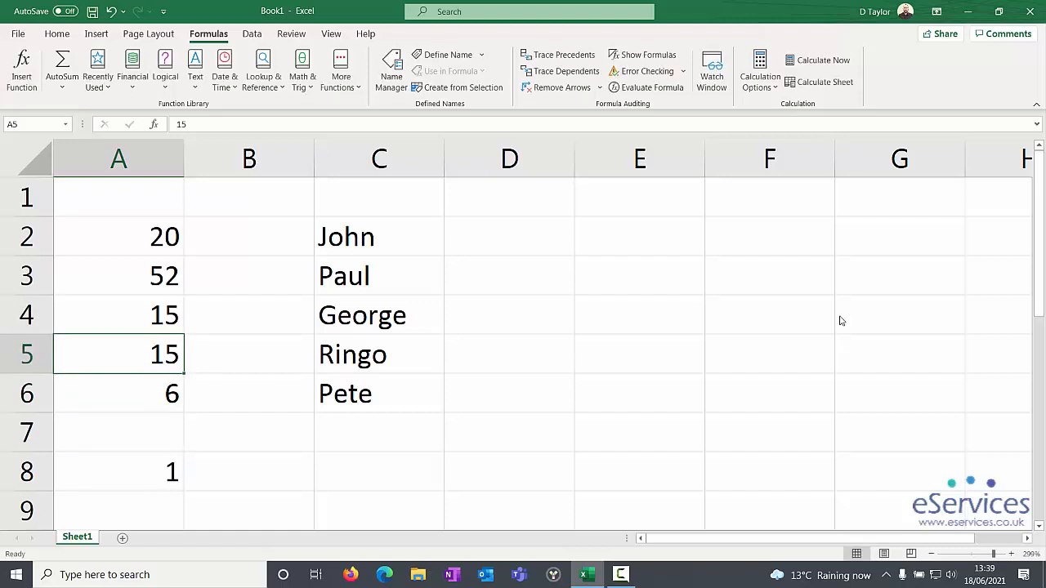
pyautogui.press('Up')
pyautogui.write('20')
pyautogui.press('Return')
pyautogui.press('Down')
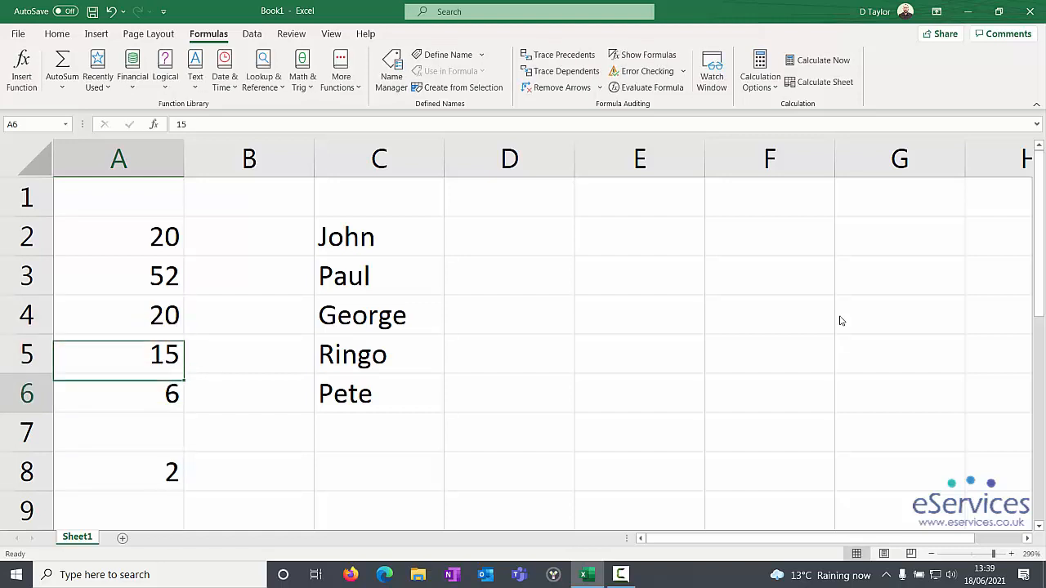
pyautogui.press('Down')
pyautogui.press('Down')
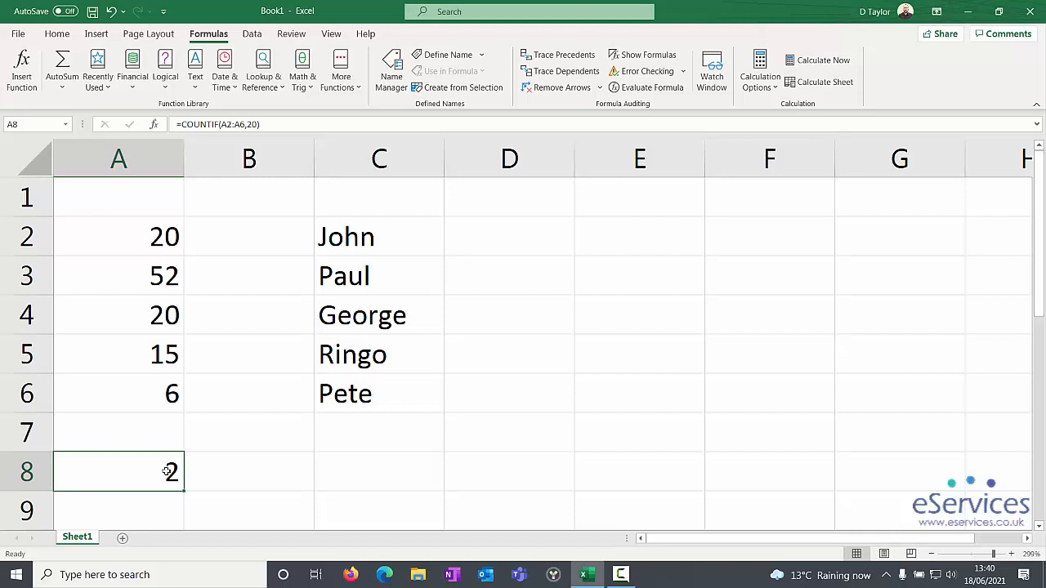
# Step: Clear cell A8 and start a new COUNTIF function there with A2:A6 as its range
pyautogui.press('Delete')
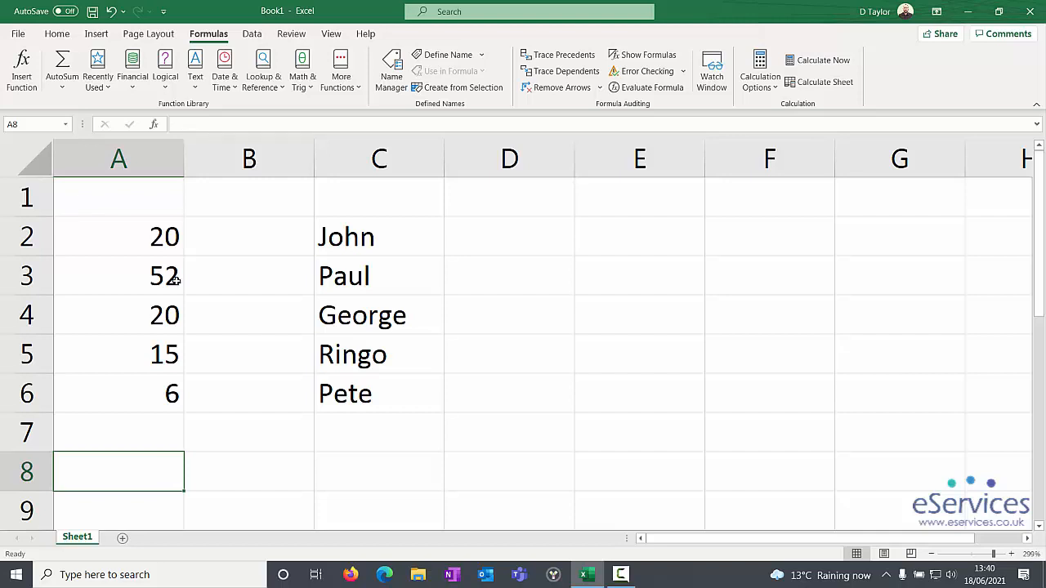
pyautogui.click(346, 85)
pyautogui.moveTo(353, 108)
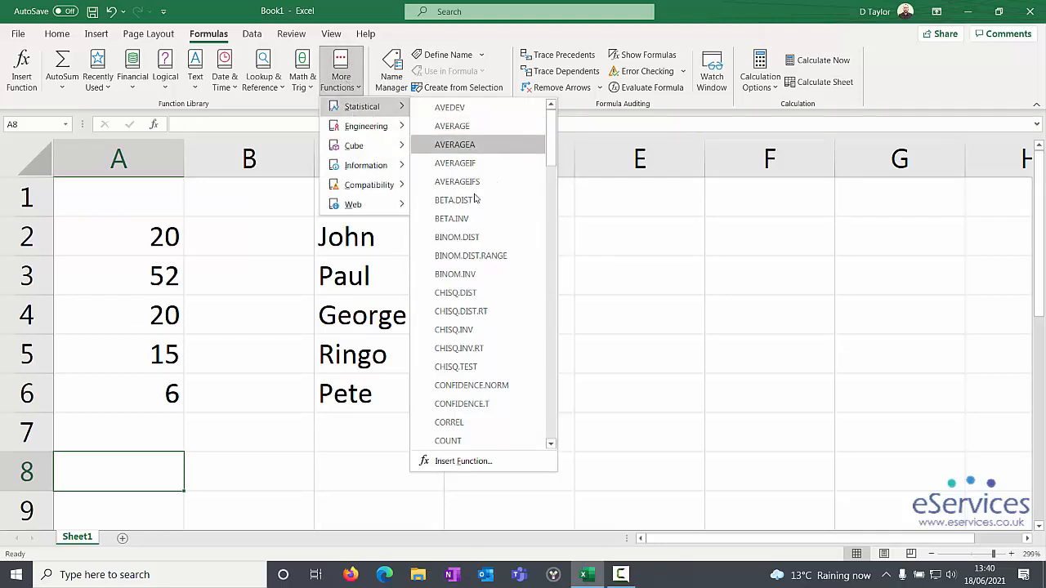
pyautogui.scroll(-3, 451, 352)
pyautogui.click(463, 332)
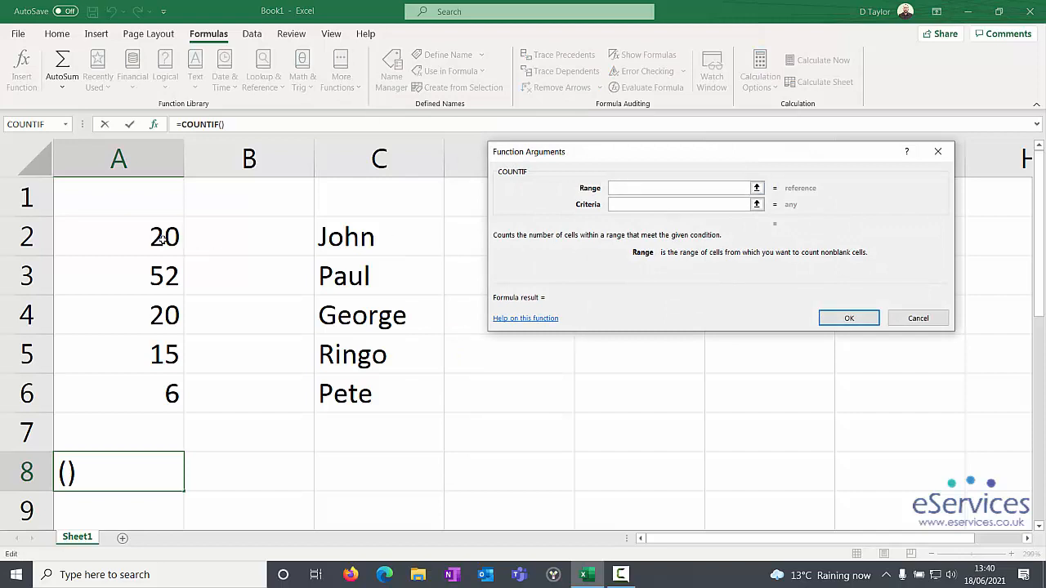
pyautogui.moveTo(162, 239); pyautogui.dragTo(152, 392)
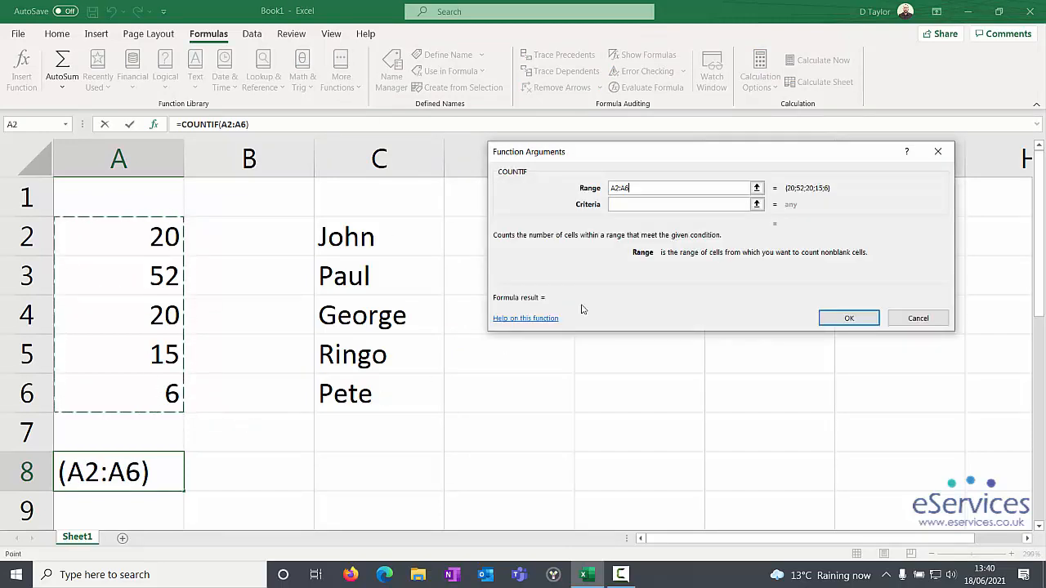
pyautogui.click(627, 205)
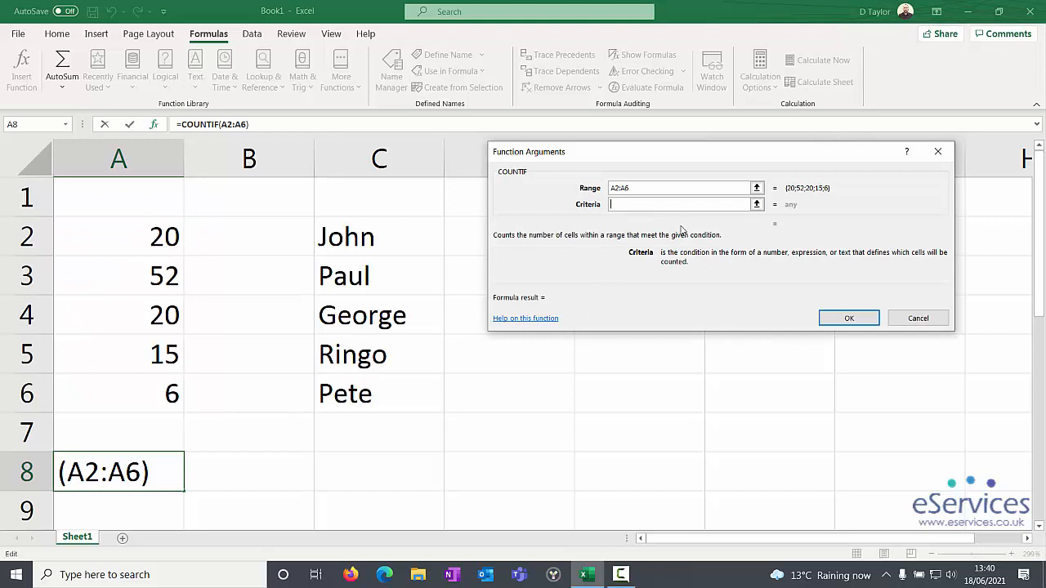
# Step: Try >20 as the COUNTIF criterion, and clear it again
pyautogui.write('>20')
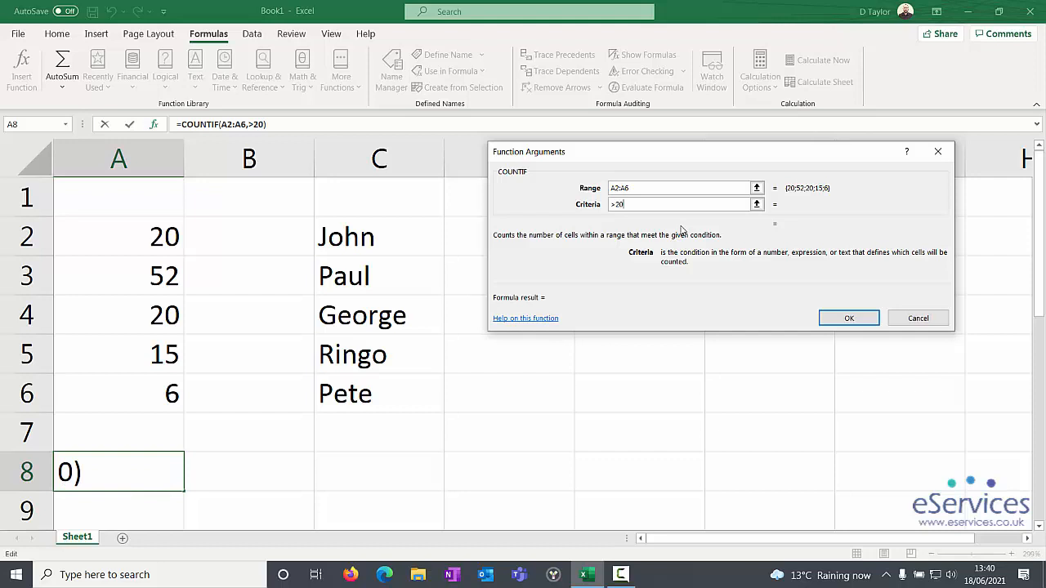
pyautogui.press('BackSpace')
pyautogui.press('BackSpace')
pyautogui.press('BackSpace')
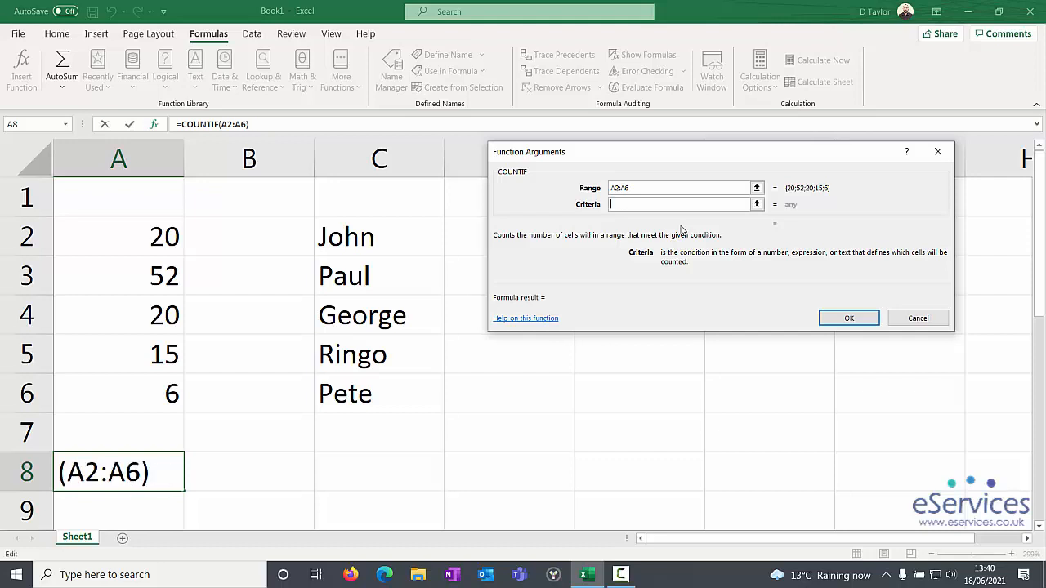
# Step: Try <20 and <= as the COUNTIF criterion, and empty the criterion again
pyautogui.write('<20')
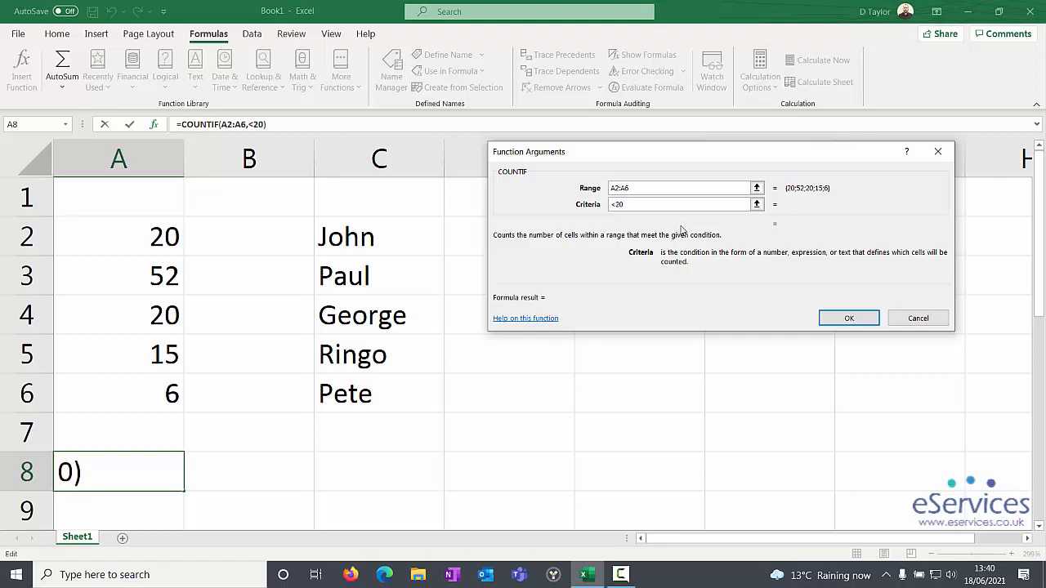
pyautogui.press('BackSpace')
pyautogui.press('BackSpace')
pyautogui.write('=')
pyautogui.press('BackSpace')
pyautogui.press('BackSpace')
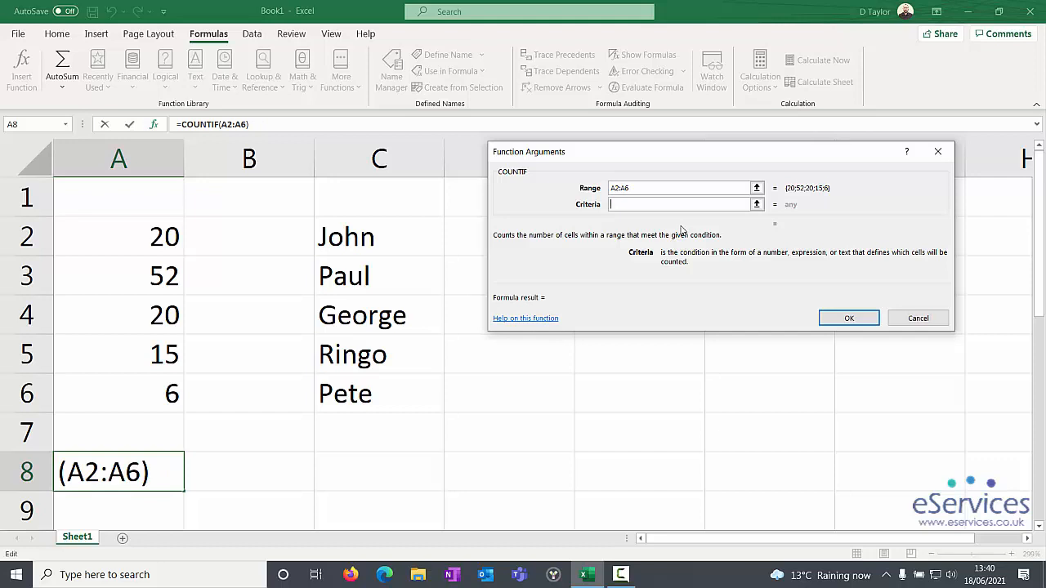
# Step: Set the COUNTIF criterion to >20 and insert the function in cell A8
pyautogui.write('>20')
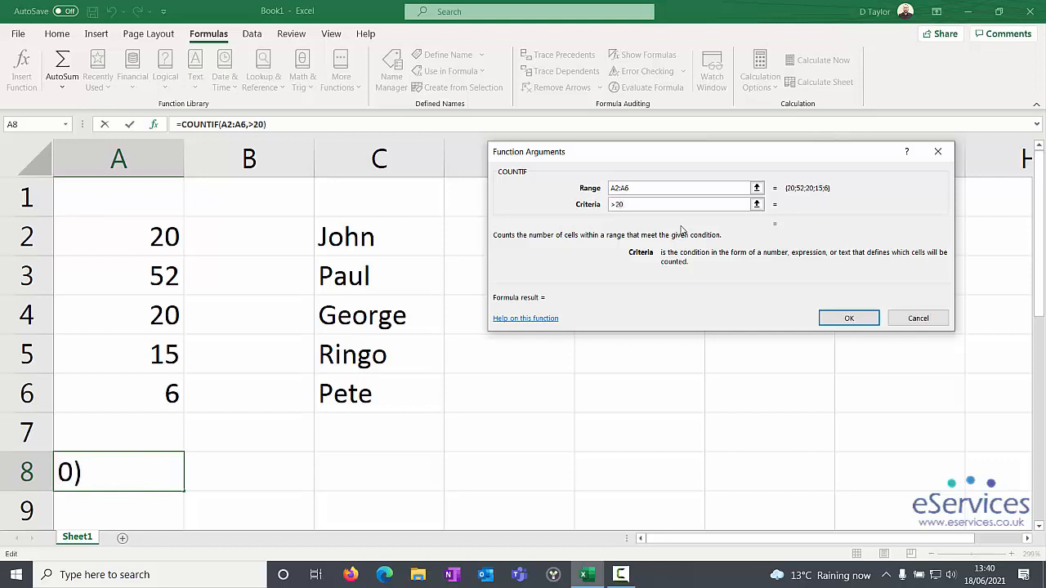
pyautogui.click(827, 318)
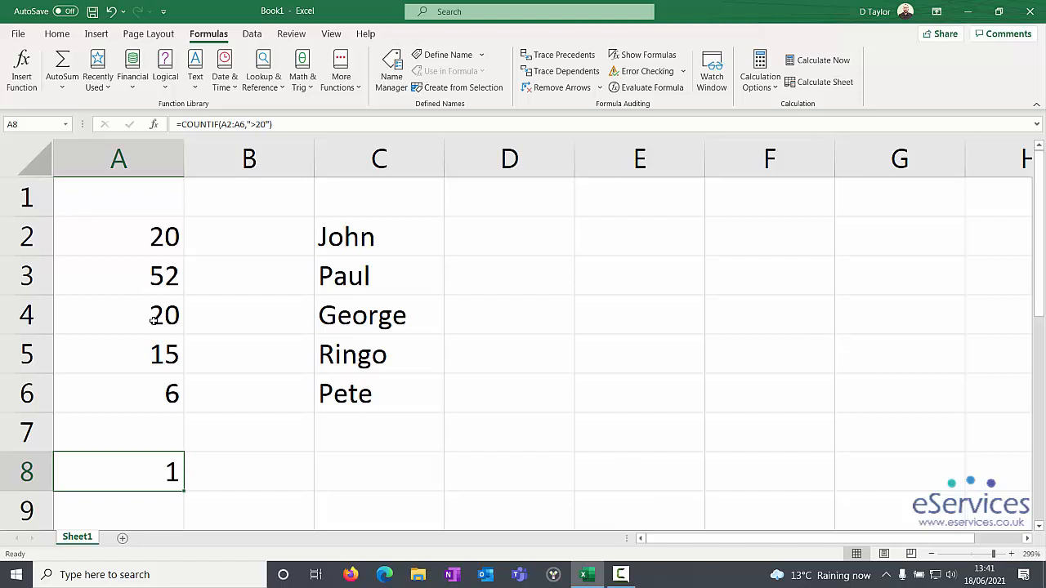
# Step: Change the criterion in cell A8's COUNTIF formula to ">=20"
pyautogui.click(256, 125)
pyautogui.write('=')
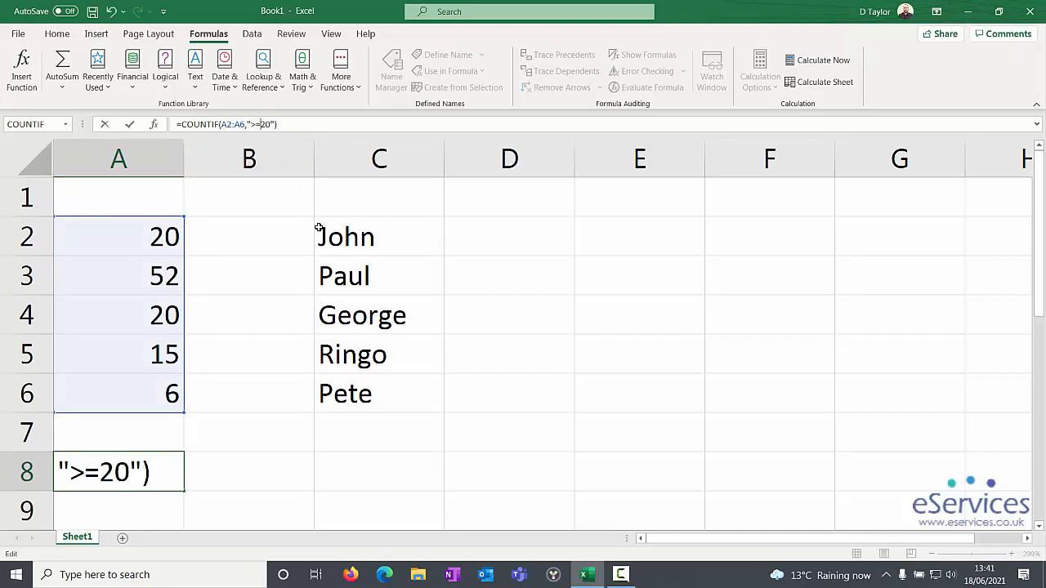
pyautogui.press('Return')
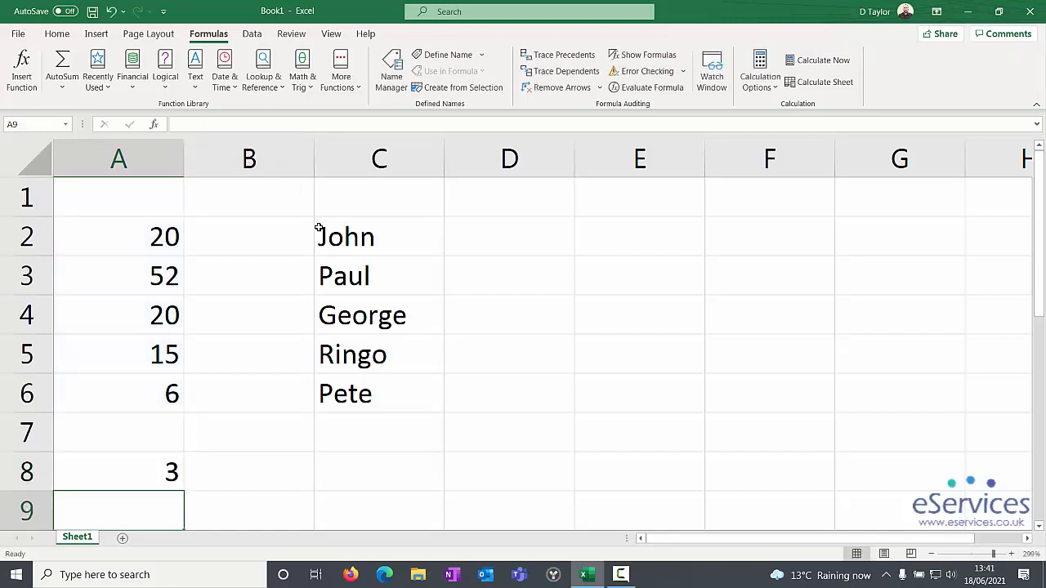
pyautogui.click(148, 477)
# Step: Test the formula by entering 45 in cell A6, set the cell back to 6, and return to A8
pyautogui.click(149, 386)
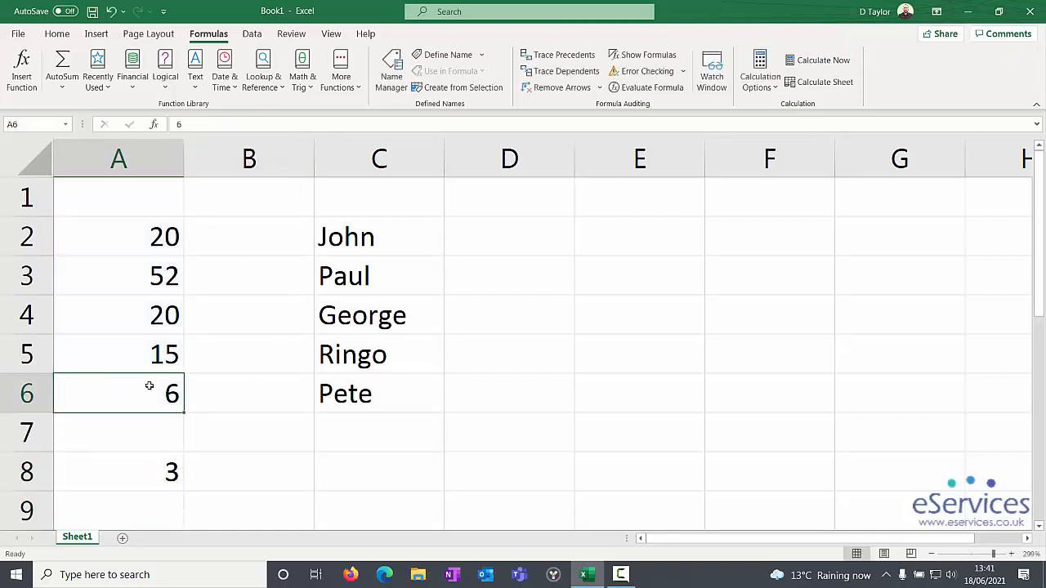
pyautogui.write('45')
pyautogui.press('Return')
pyautogui.click(150, 386)
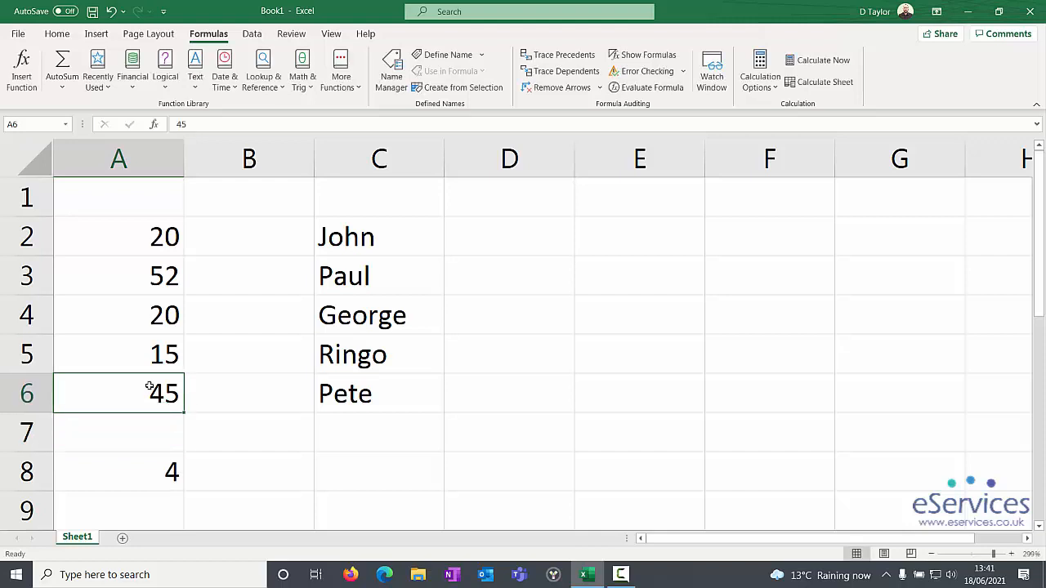
pyautogui.write('6')
pyautogui.press('Return')
pyautogui.press('Return')
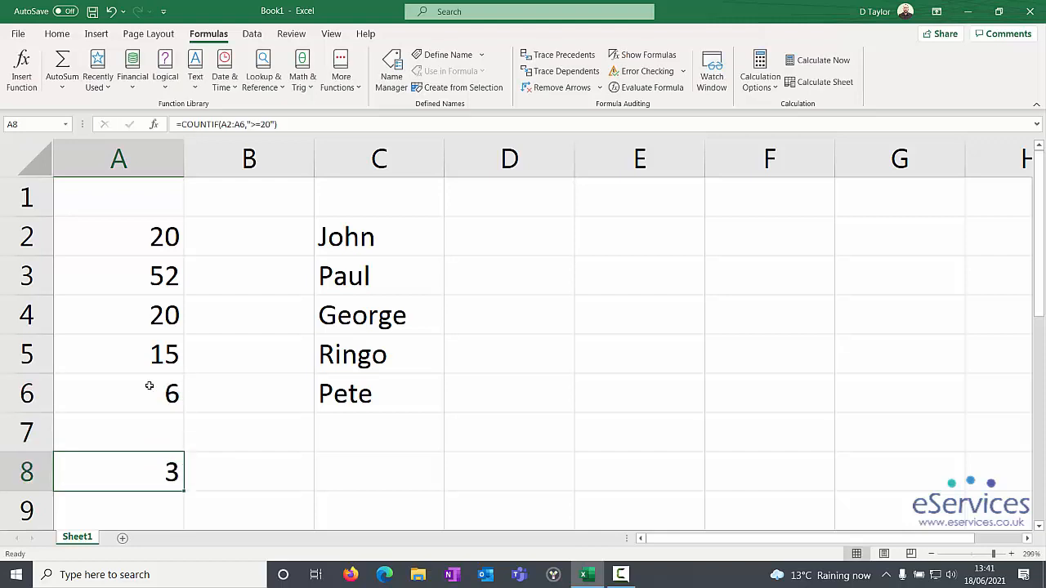
# Step: Change the COUNTIF criterion in cell A8 back to ">20" and reselect the cell
pyautogui.click(261, 124)
pyautogui.press('BackSpace')
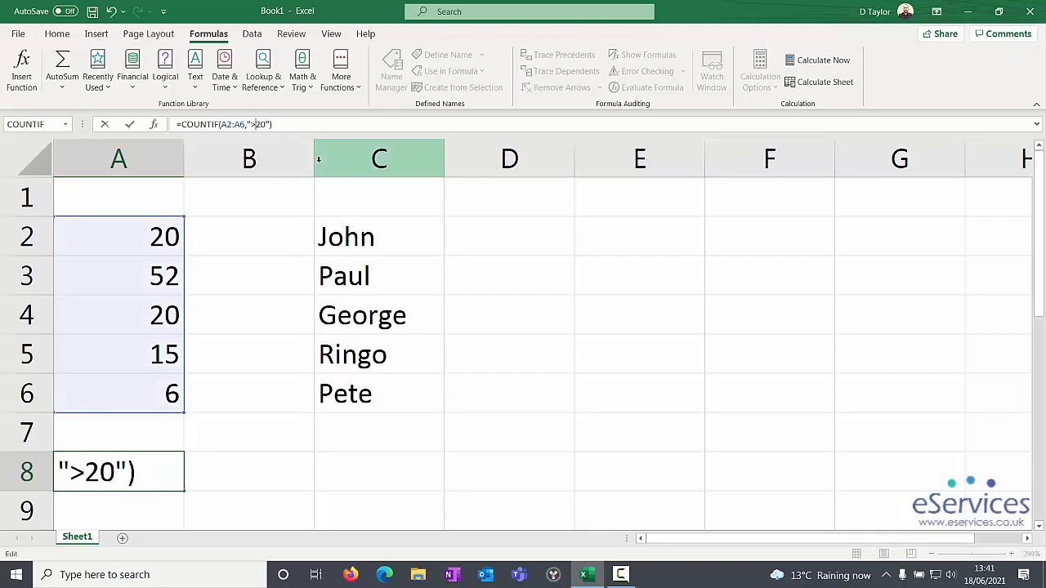
pyautogui.press('Return')
pyautogui.click(136, 472)
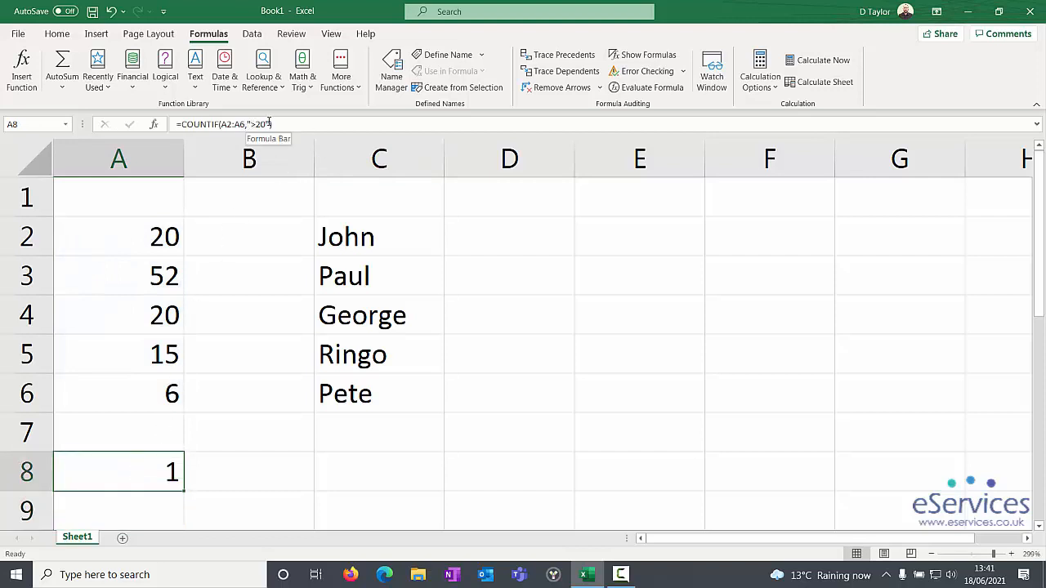
# Step: Highlight the criterion with its quotation marks in cell A8's formula to examine it, and leave the formula as it is
pyautogui.moveTo(270, 125); pyautogui.dragTo(245, 124)
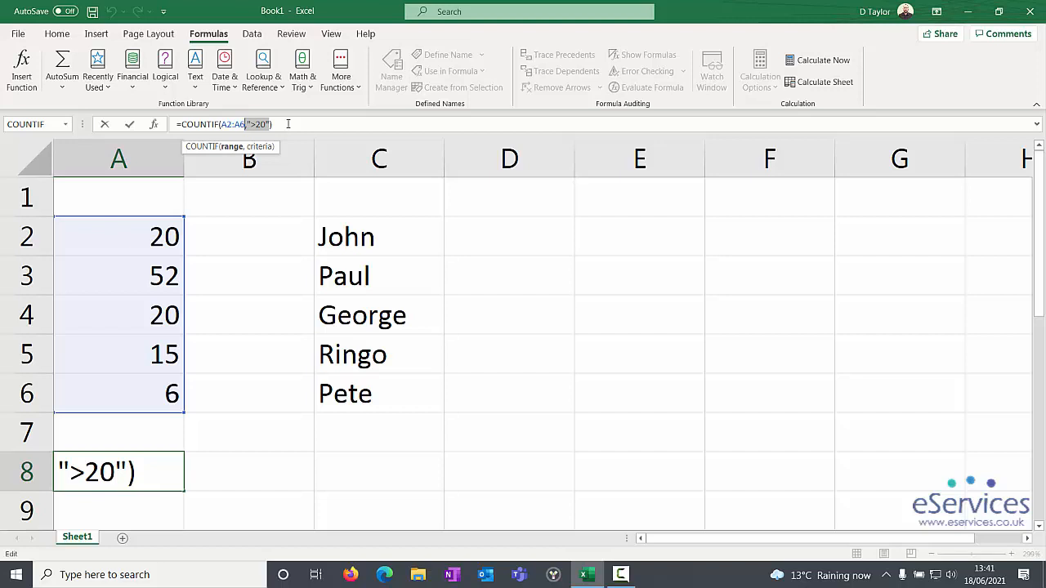
pyautogui.click(288, 123)
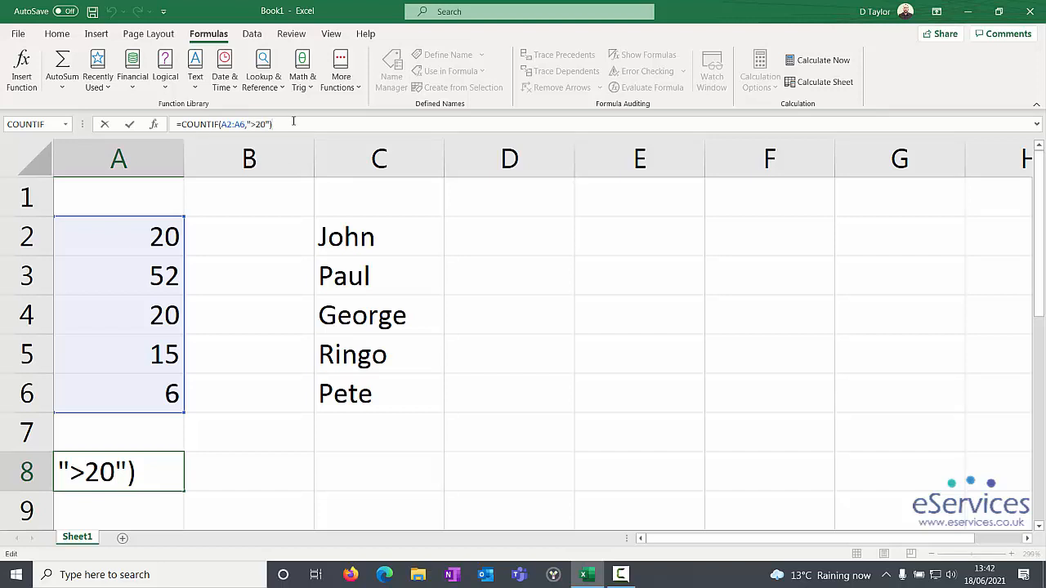
pyautogui.press('Return')
pyautogui.press('Up')
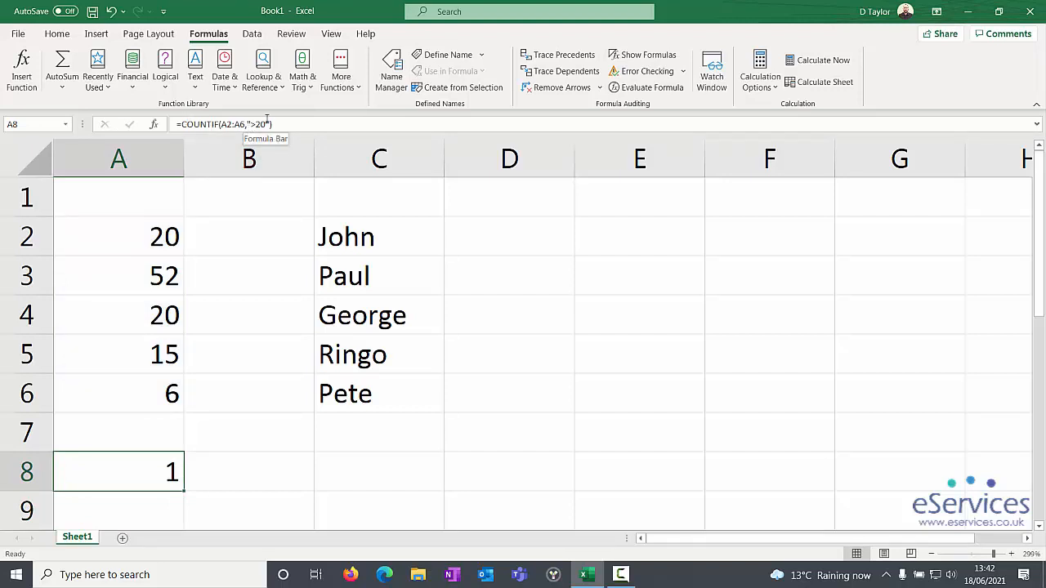
pyautogui.click(342, 83)
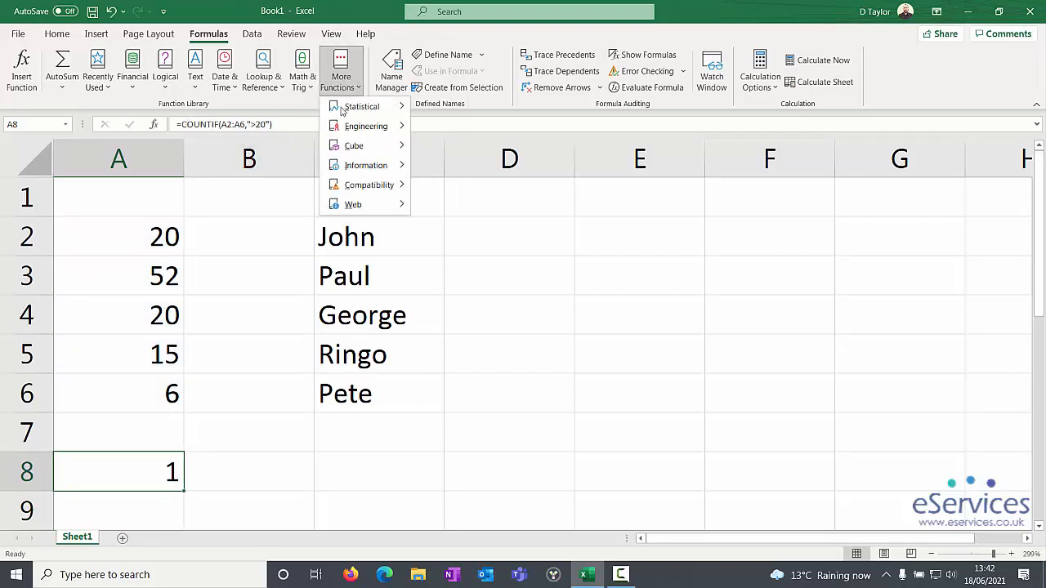
pyautogui.moveTo(384, 105)
pyautogui.scroll(-2, 458, 400)
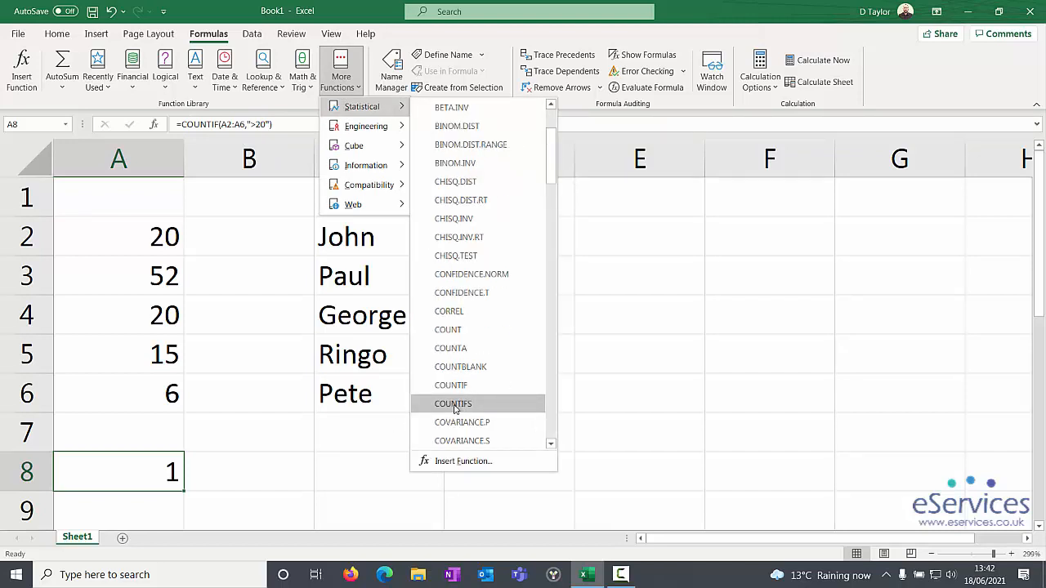
pyautogui.click(333, 458)
# Step: Insert a COUNTIF function in cell C8 with the range C2:C6 and the criterion Paul
pyautogui.click(334, 458)
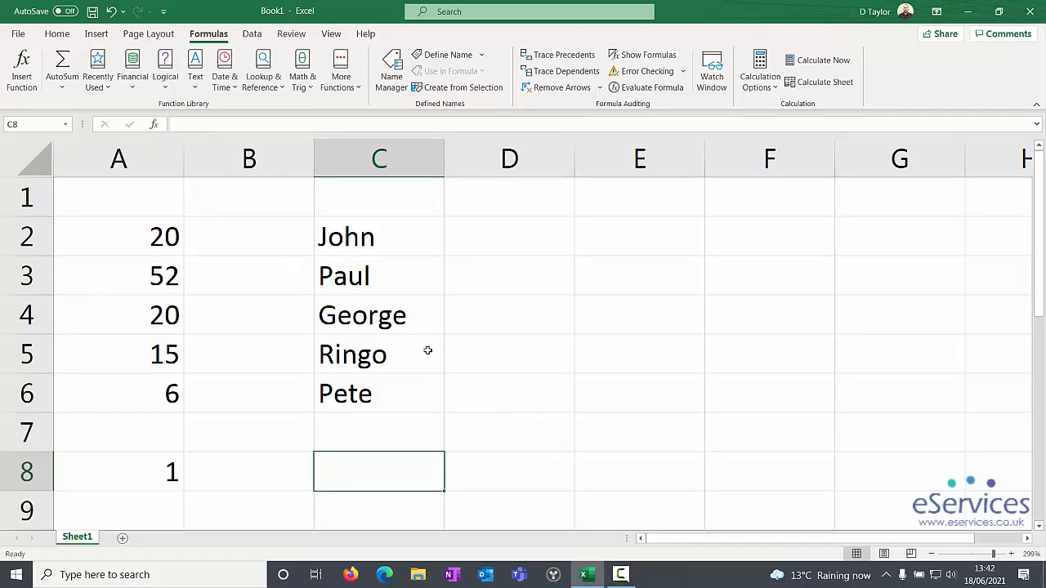
pyautogui.click(341, 72)
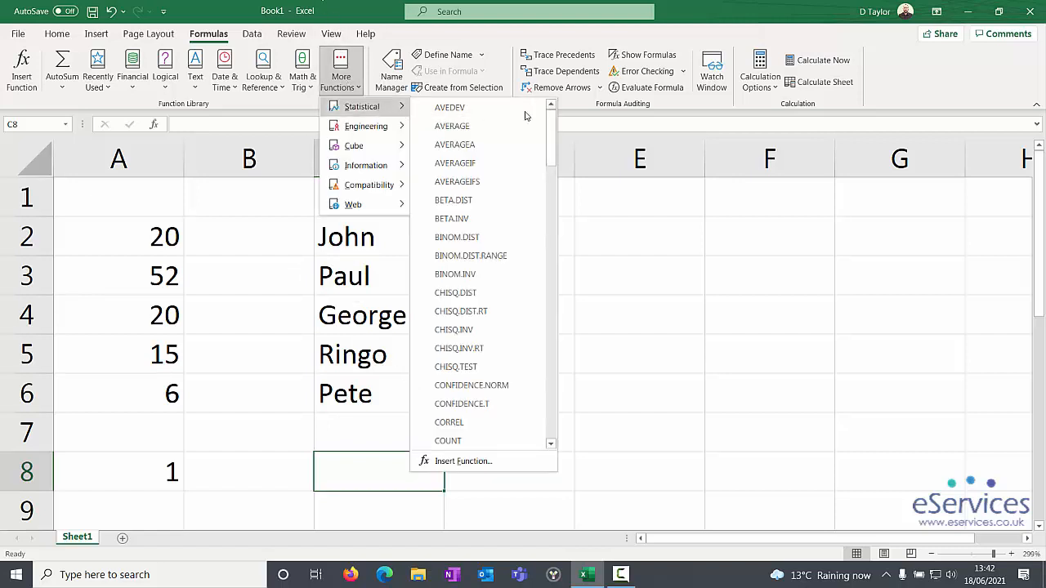
pyautogui.scroll(-2, 493, 311)
pyautogui.click(462, 388)
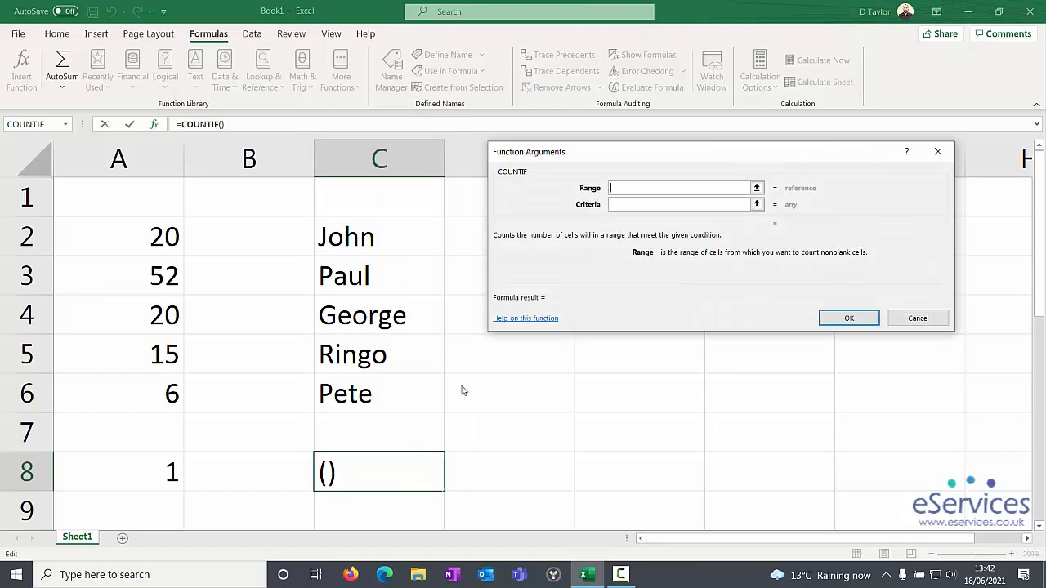
pyautogui.moveTo(352, 237); pyautogui.dragTo(350, 396)
pyautogui.click(642, 204)
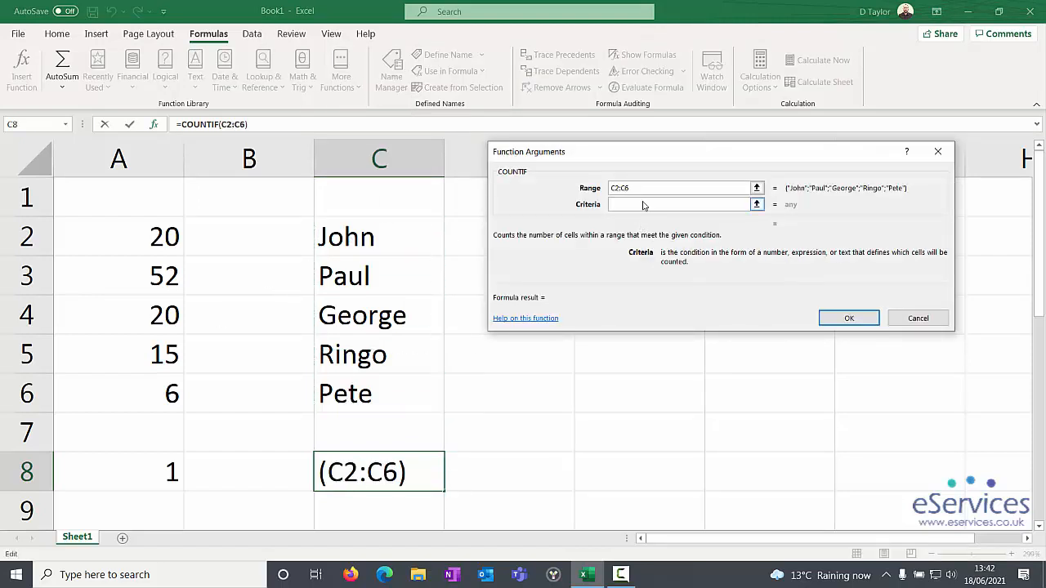
pyautogui.write('Paul')
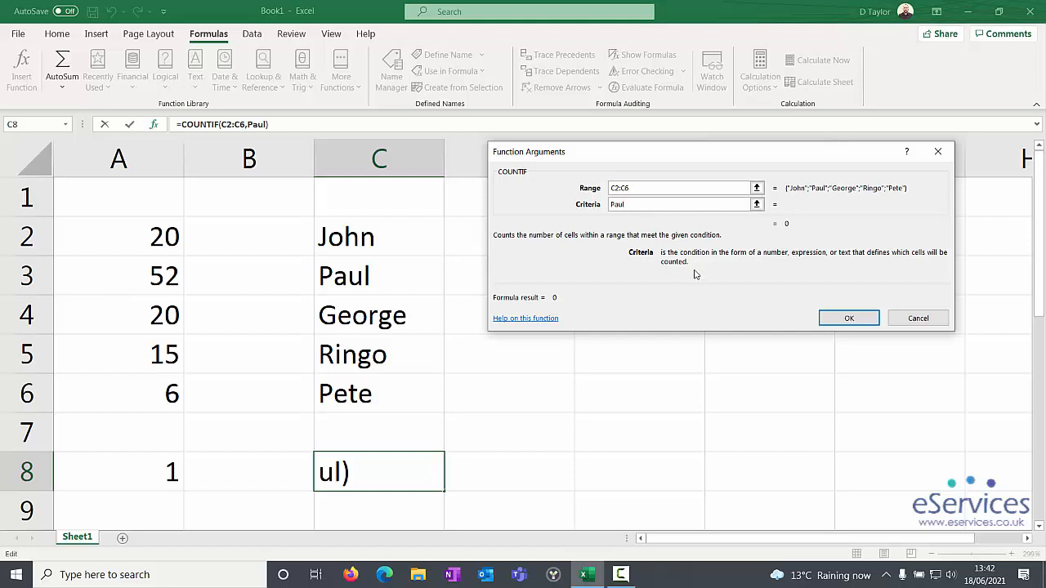
pyautogui.click(836, 319)
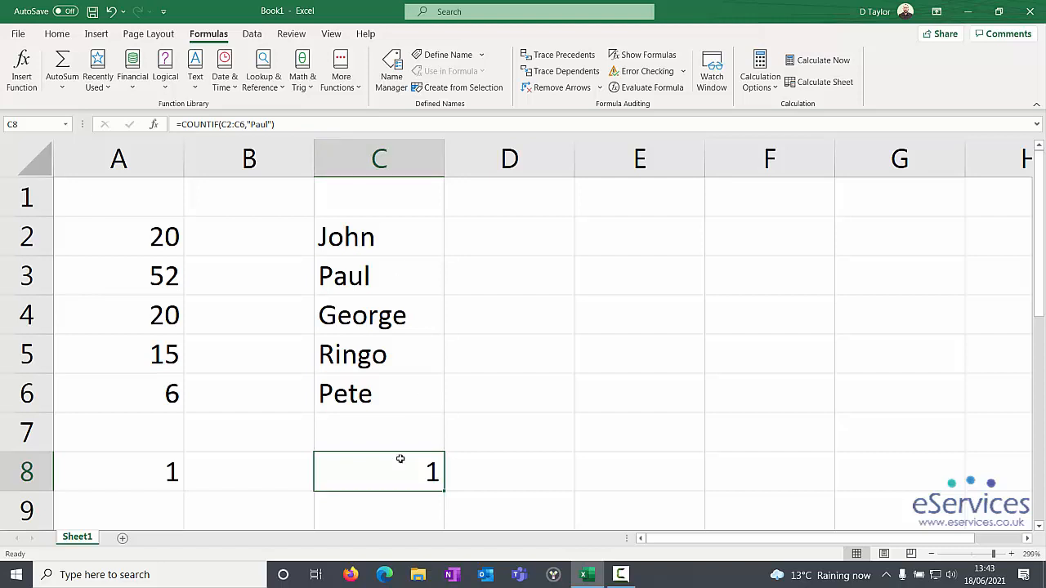
# Step: Test the text-matching formula by entering Paul in cell C5, and undo the entry
pyautogui.click(340, 347)
pyautogui.write('Paul')
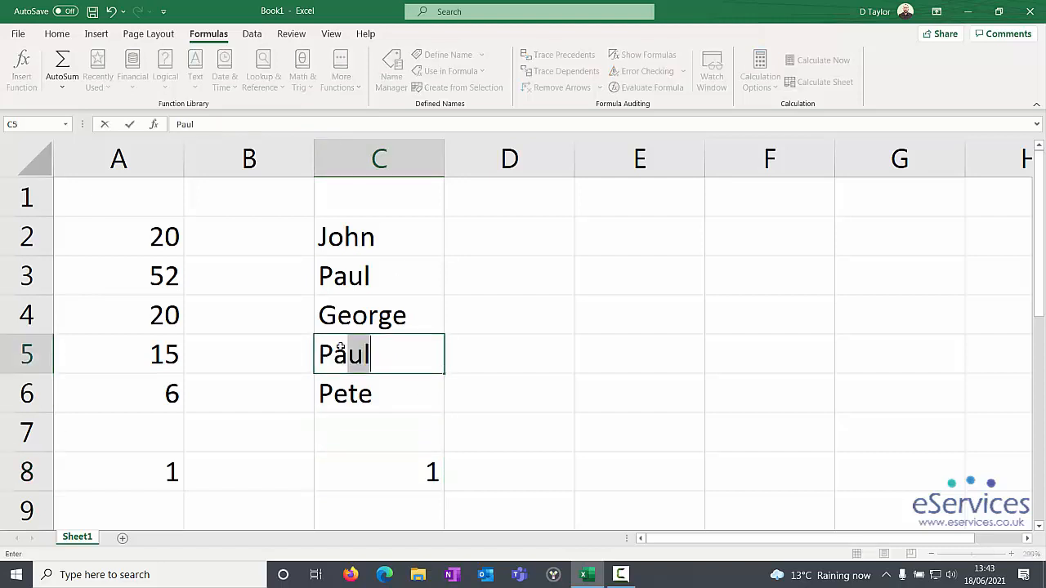
pyautogui.press('Return')
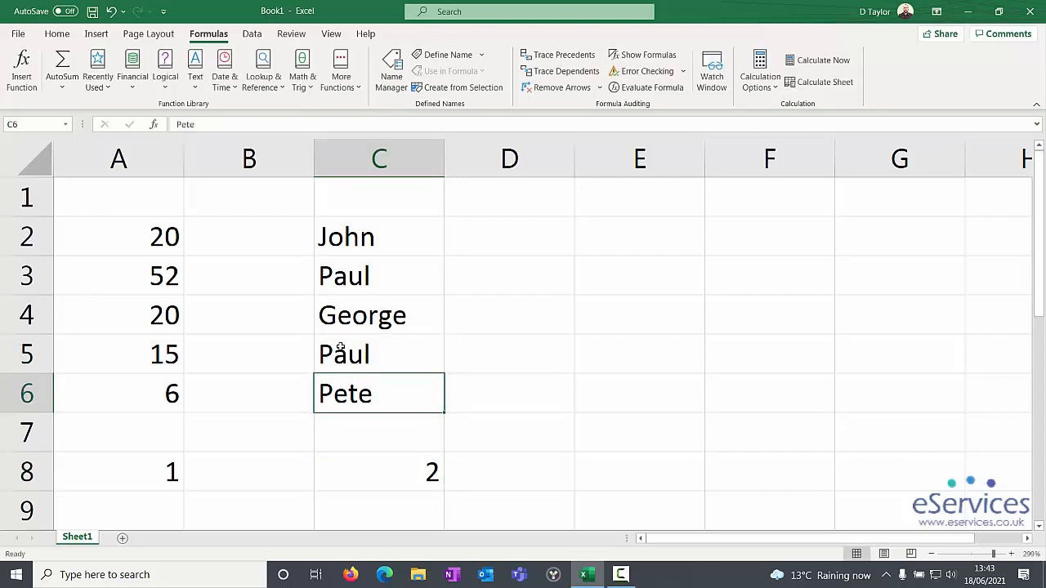
pyautogui.hotkey('ctrl', 'z')
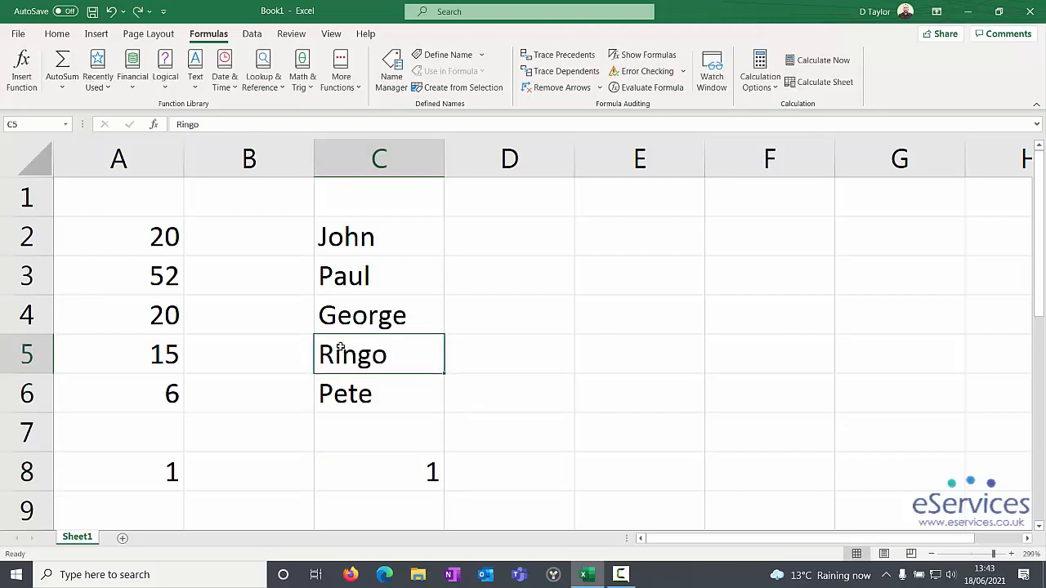
# Step: Change the criterion in cell C8's COUNTIF formula to the wildcard pattern "*l*"
pyautogui.click(379, 482)
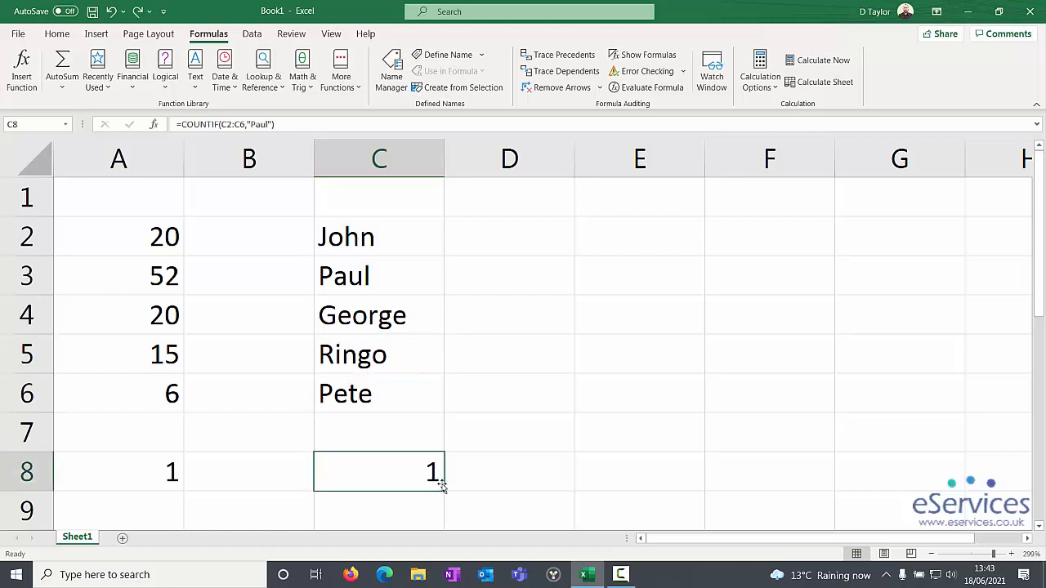
pyautogui.click(262, 125)
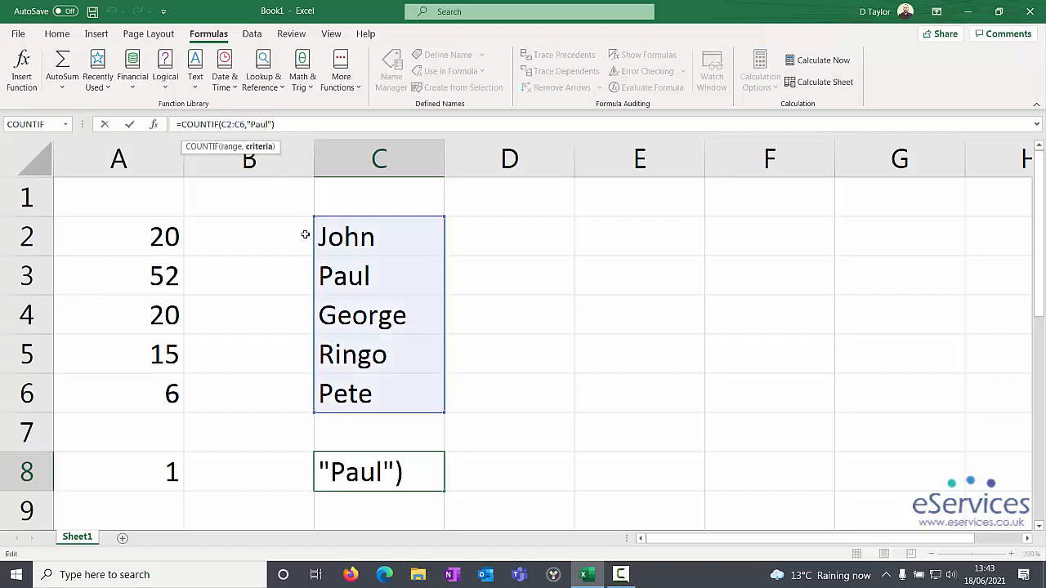
pyautogui.press('BackSpace')
pyautogui.press('BackSpace')
pyautogui.press('BackSpace')
pyautogui.press('BackSpace')
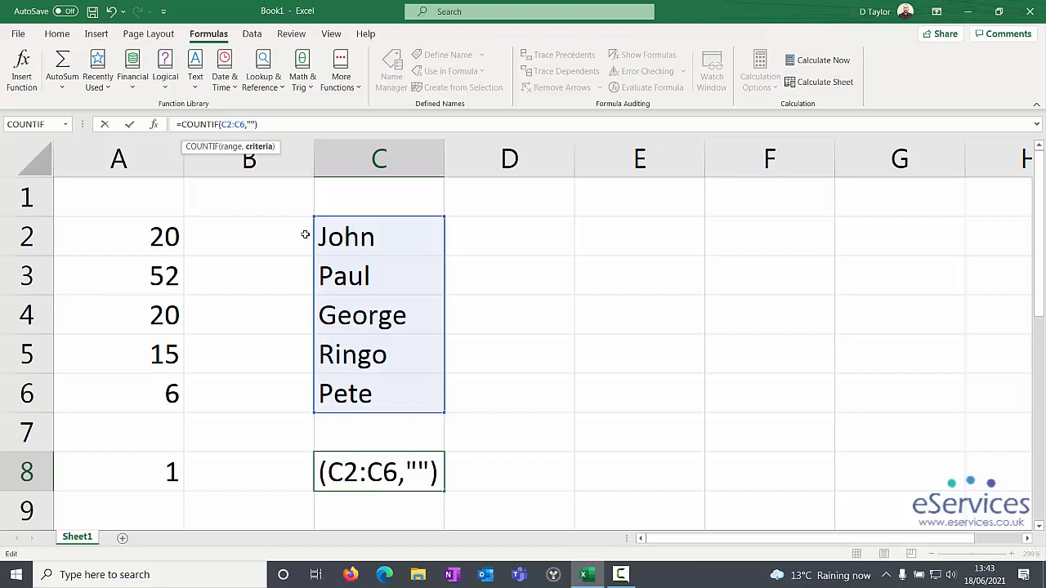
pyautogui.write('*')
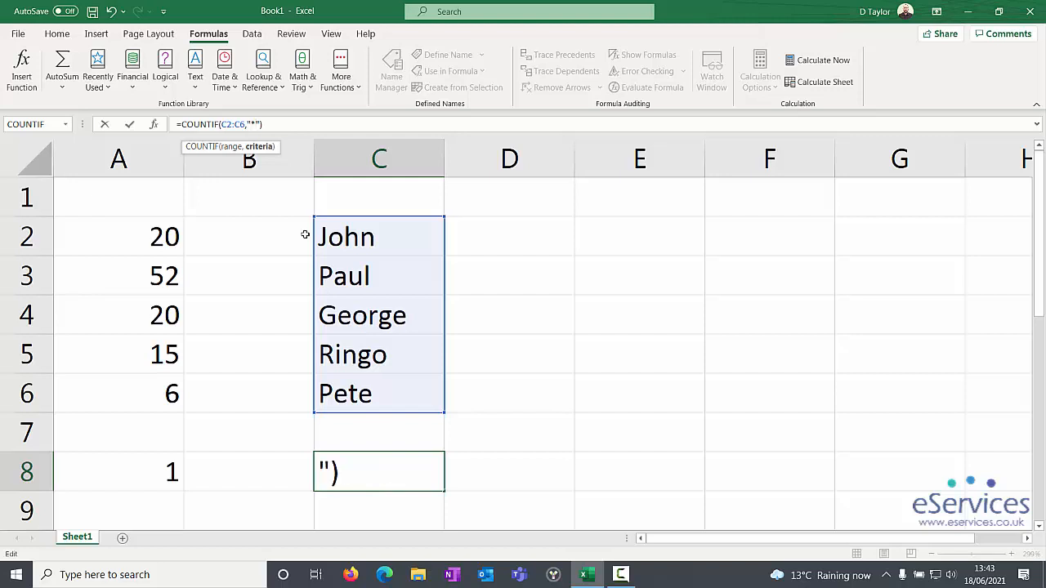
pyautogui.write('l*')
pyautogui.press('Return')
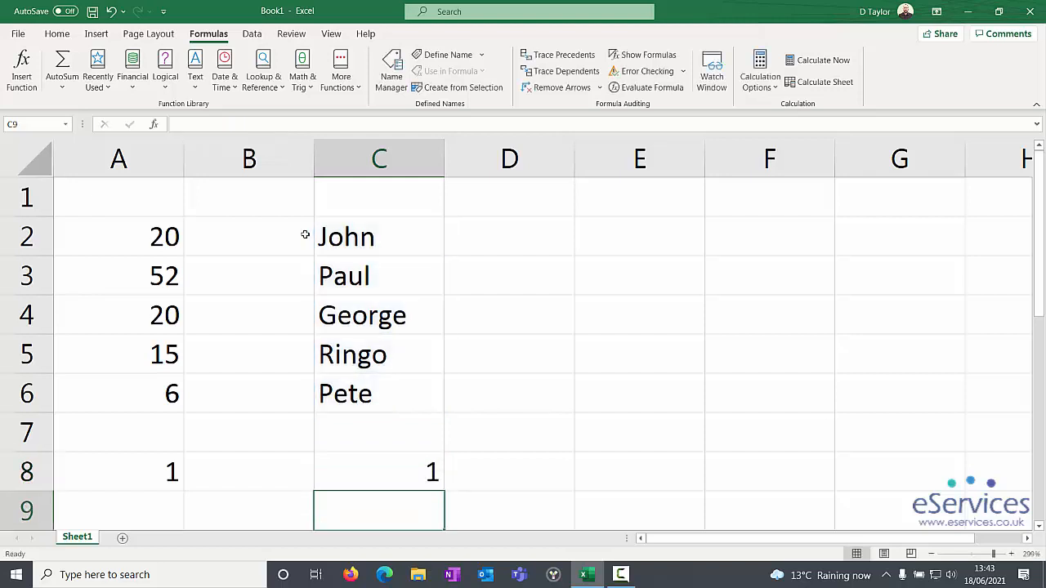
# Step: Test the wildcard formula by entering a short name starting with L in cell C5, and undo the entry
pyautogui.press('Up')
pyautogui.press('Up')
pyautogui.press('Up')
pyautogui.press('Up')
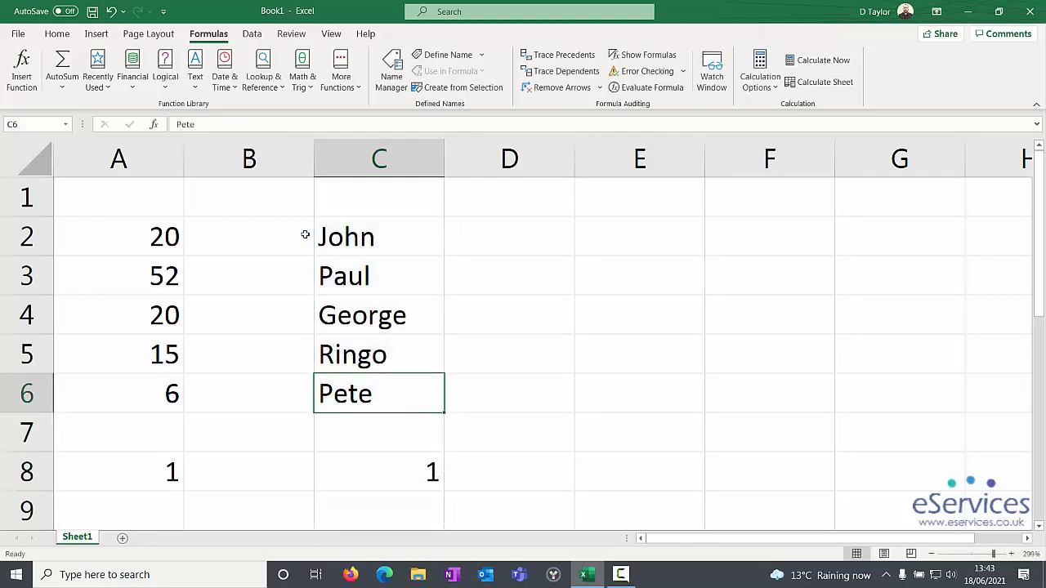
pyautogui.write('Lee')
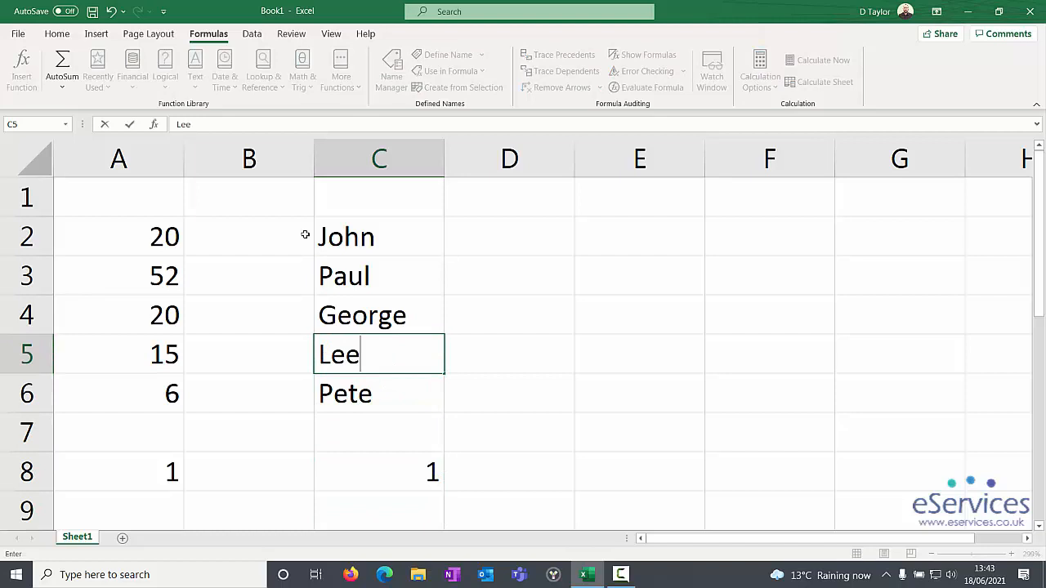
pyautogui.press('Return')
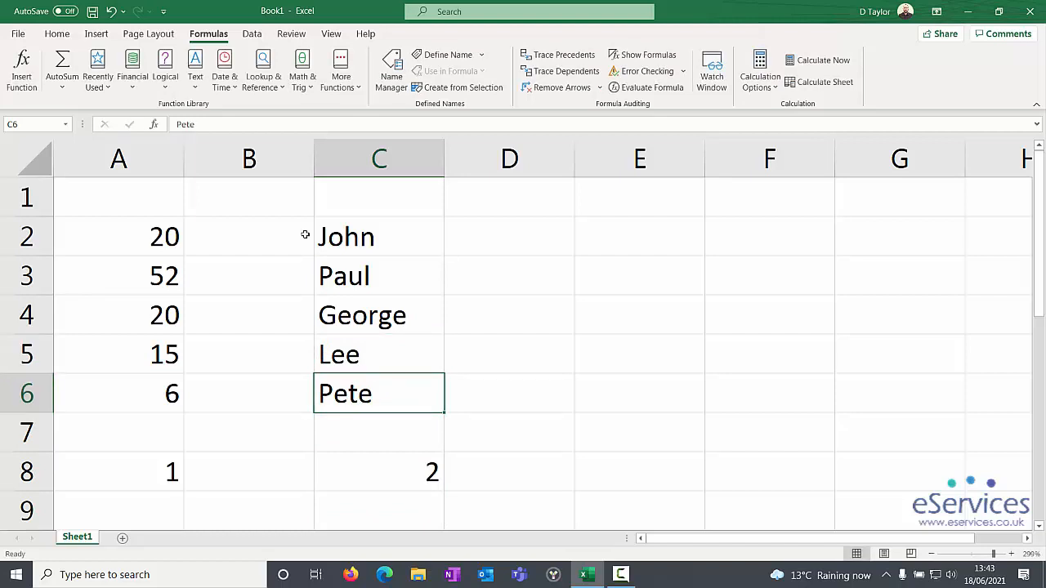
pyautogui.hotkey('ctrl', 'z')
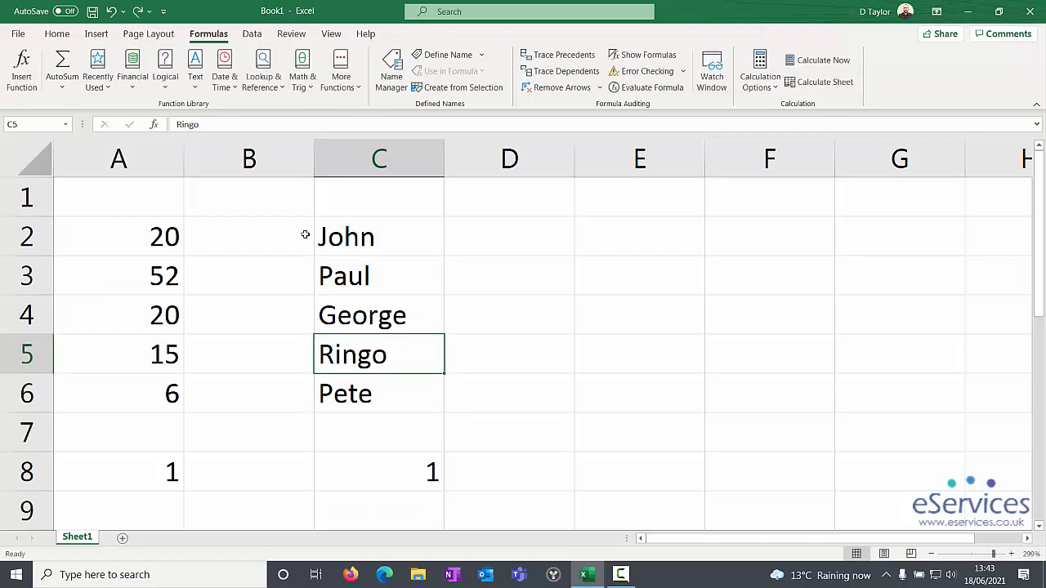